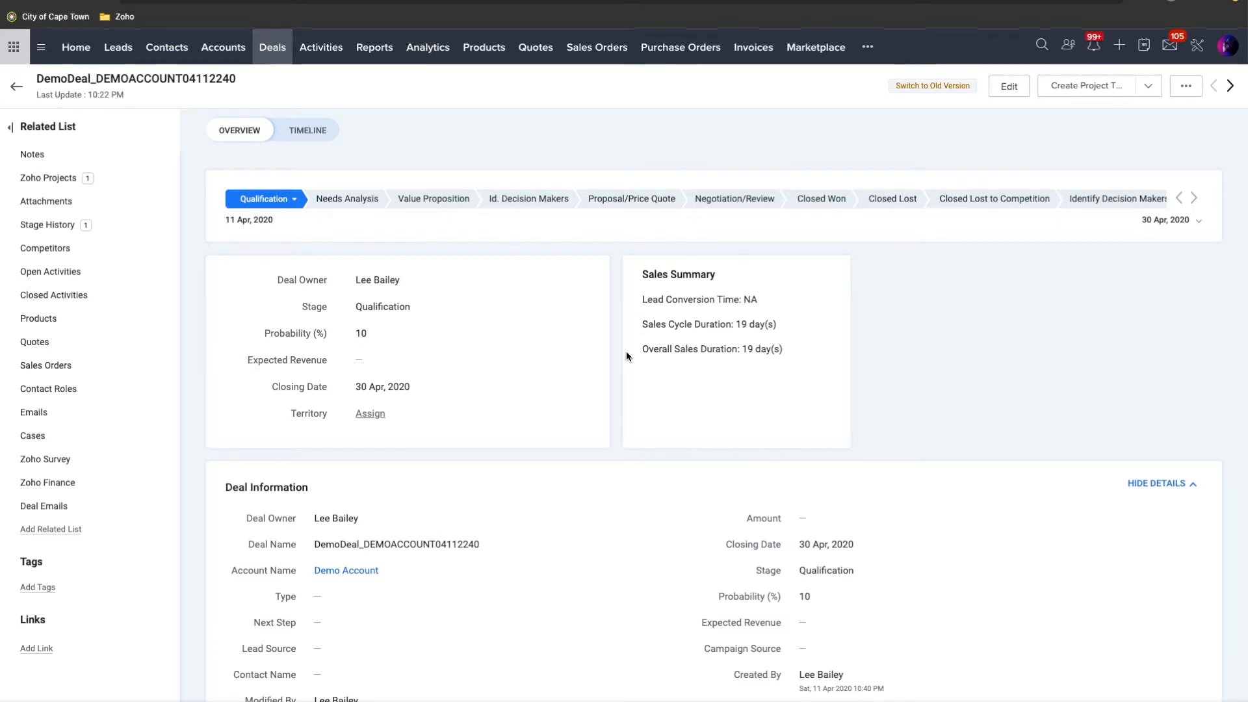
- Open the demo deal for editing and go to its Jobs table
click(1007, 89)
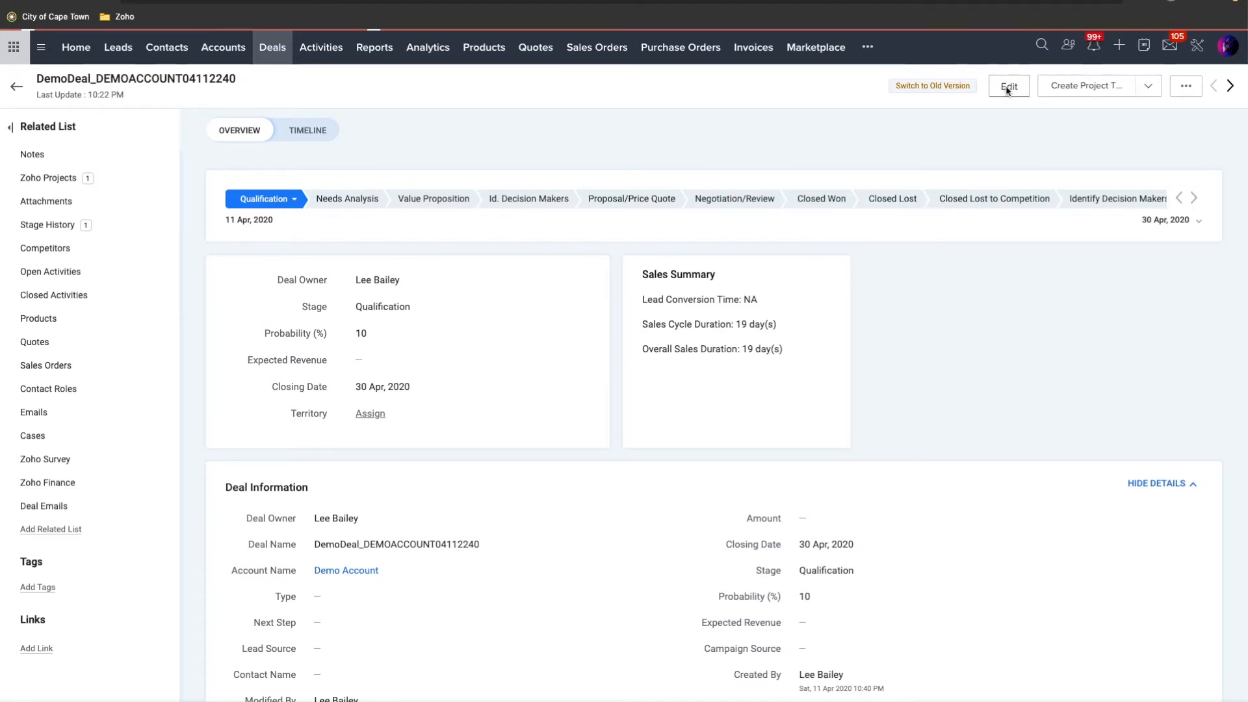
scroll(479, 376, down, 2)
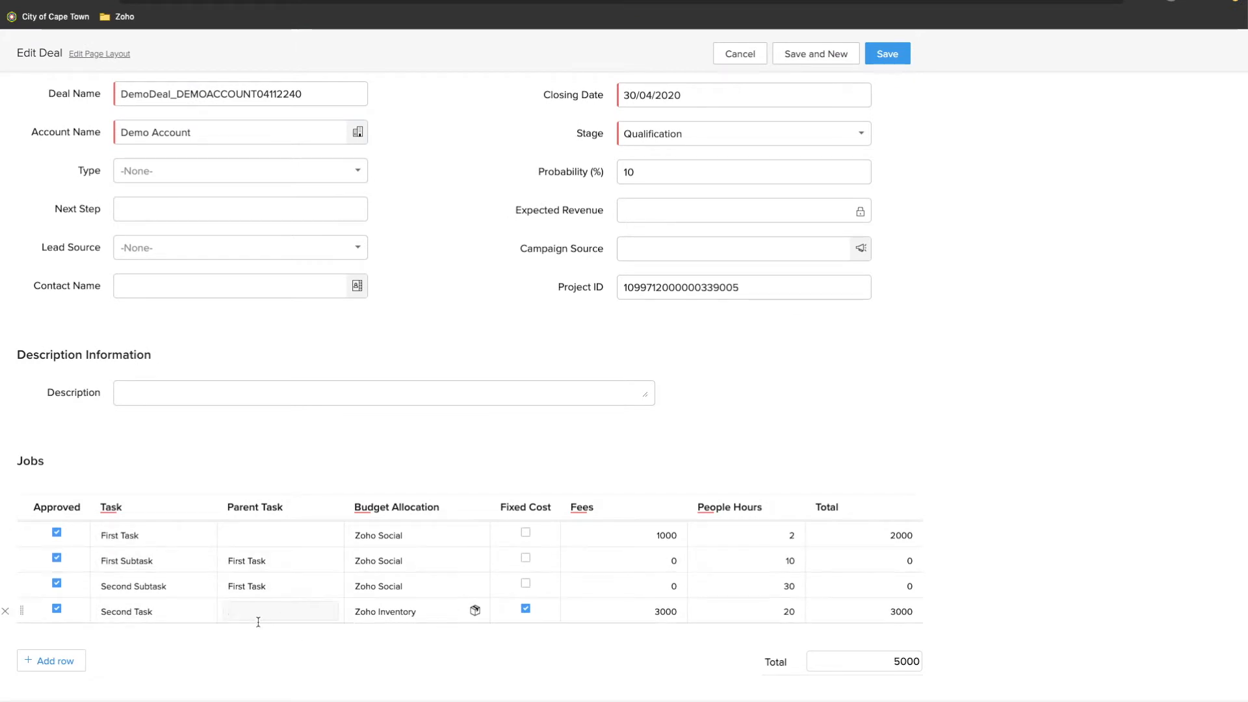
scroll(299, 468, up, 1)
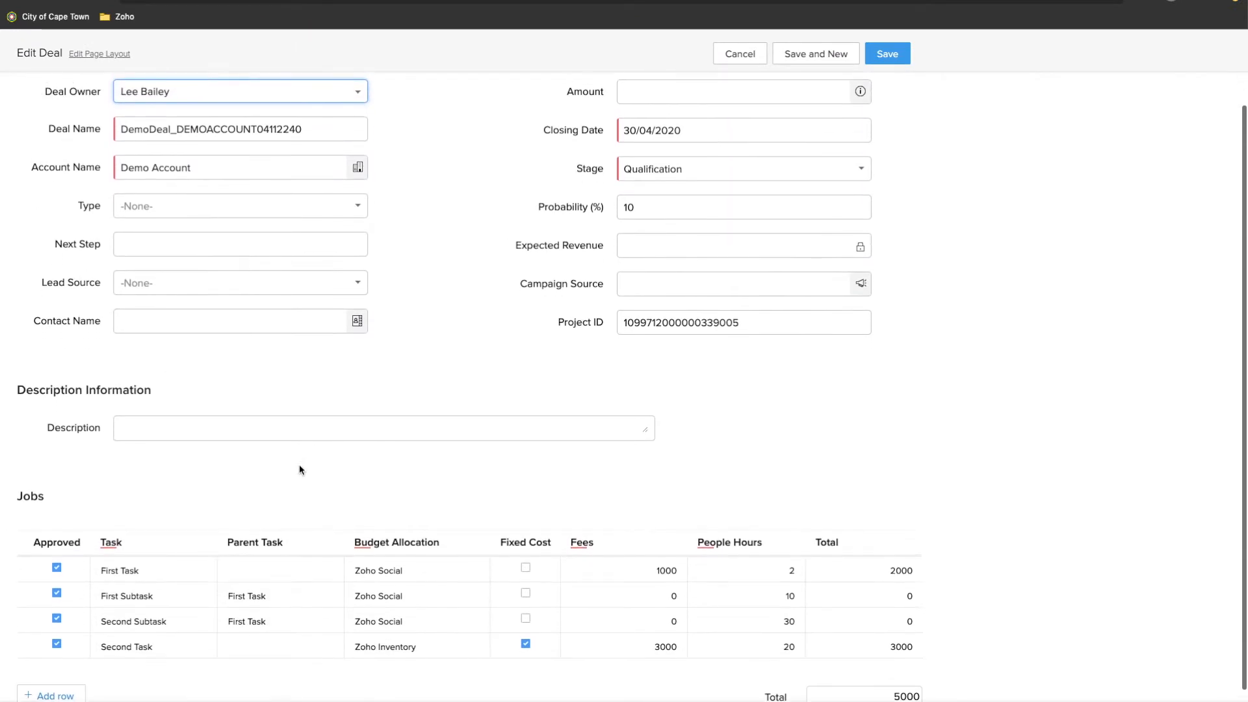
scroll(195, 526, down, 1)
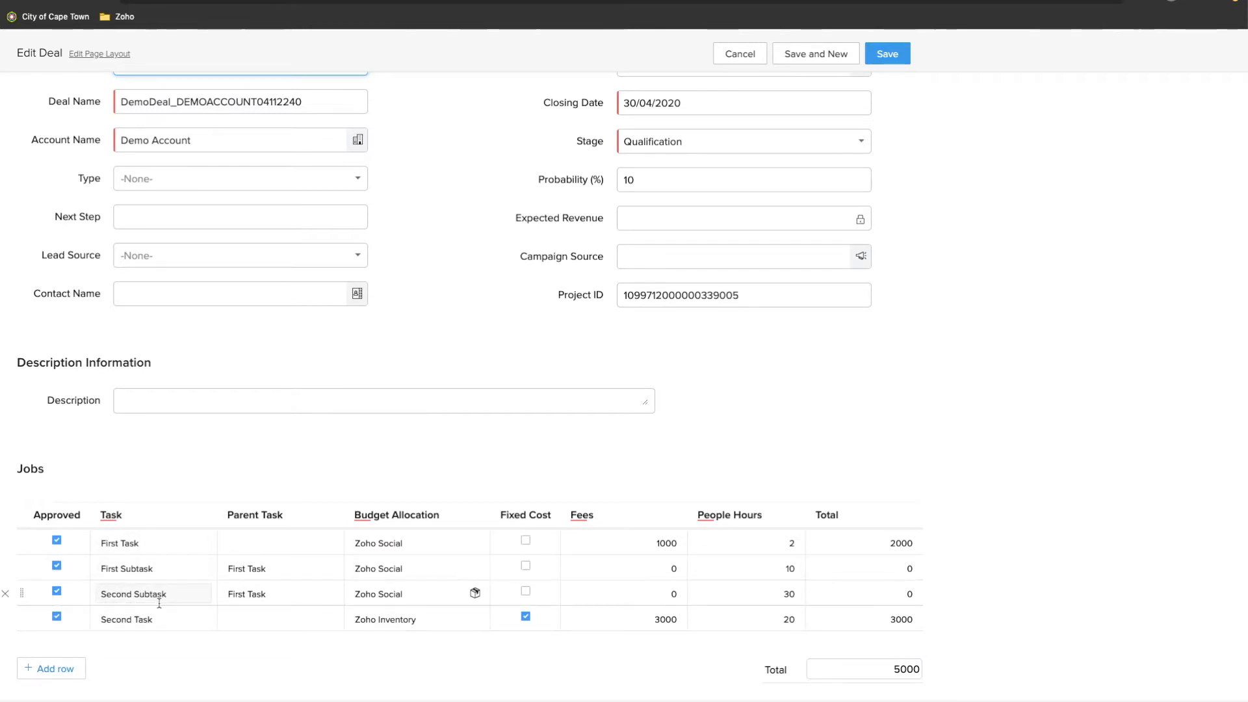
scroll(304, 493, up, 1)
scroll(304, 493, up, 2)
scroll(304, 492, down, 2)
scroll(304, 492, down, 1)
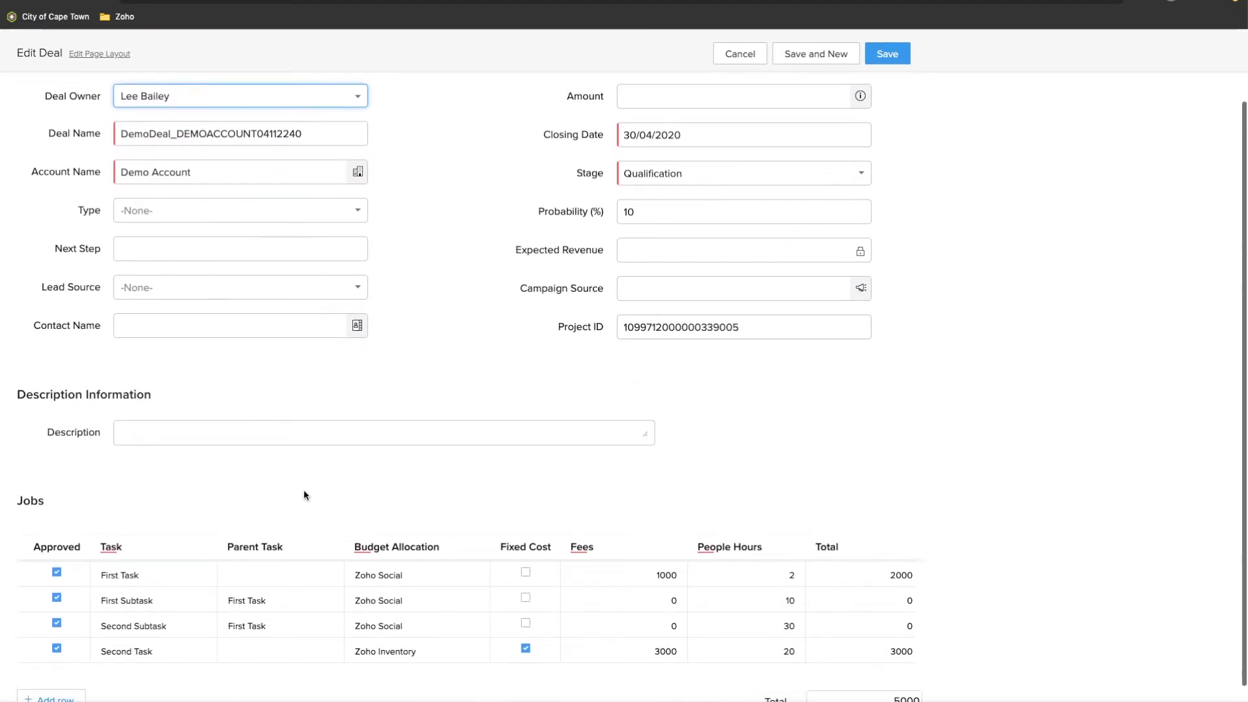
scroll(304, 494, down, 1)
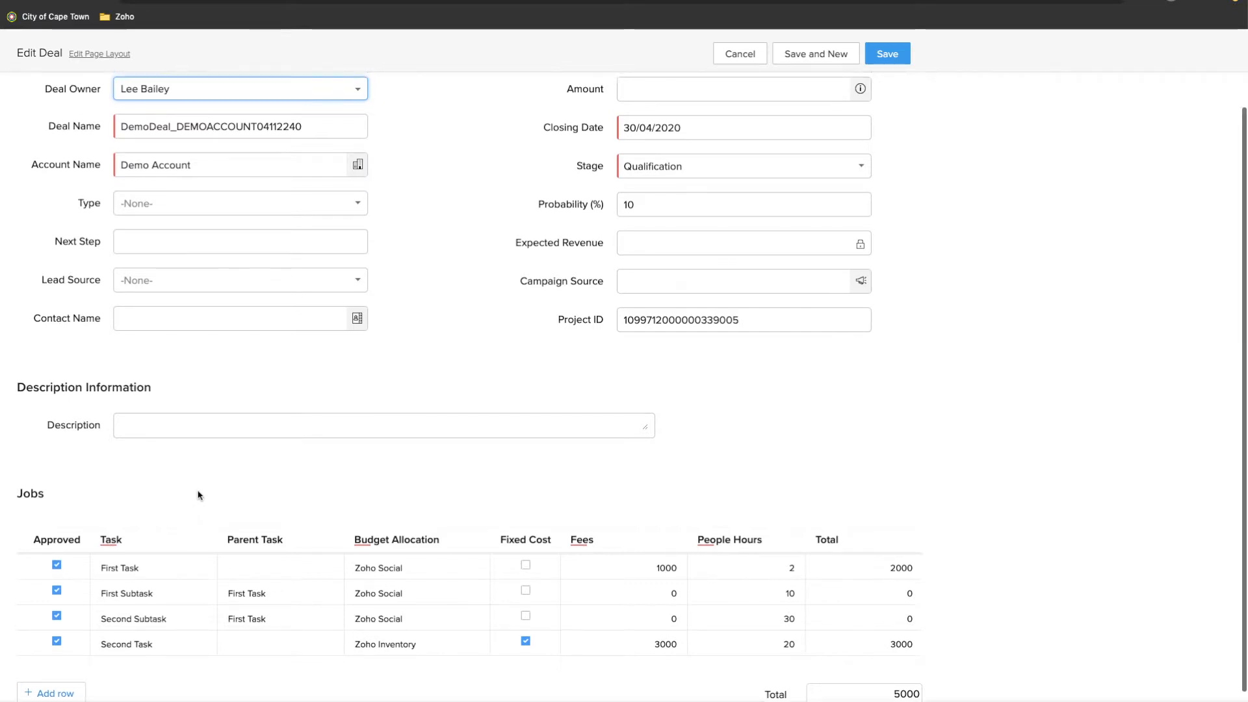
scroll(198, 495, up, 3)
scroll(198, 495, down, 4)
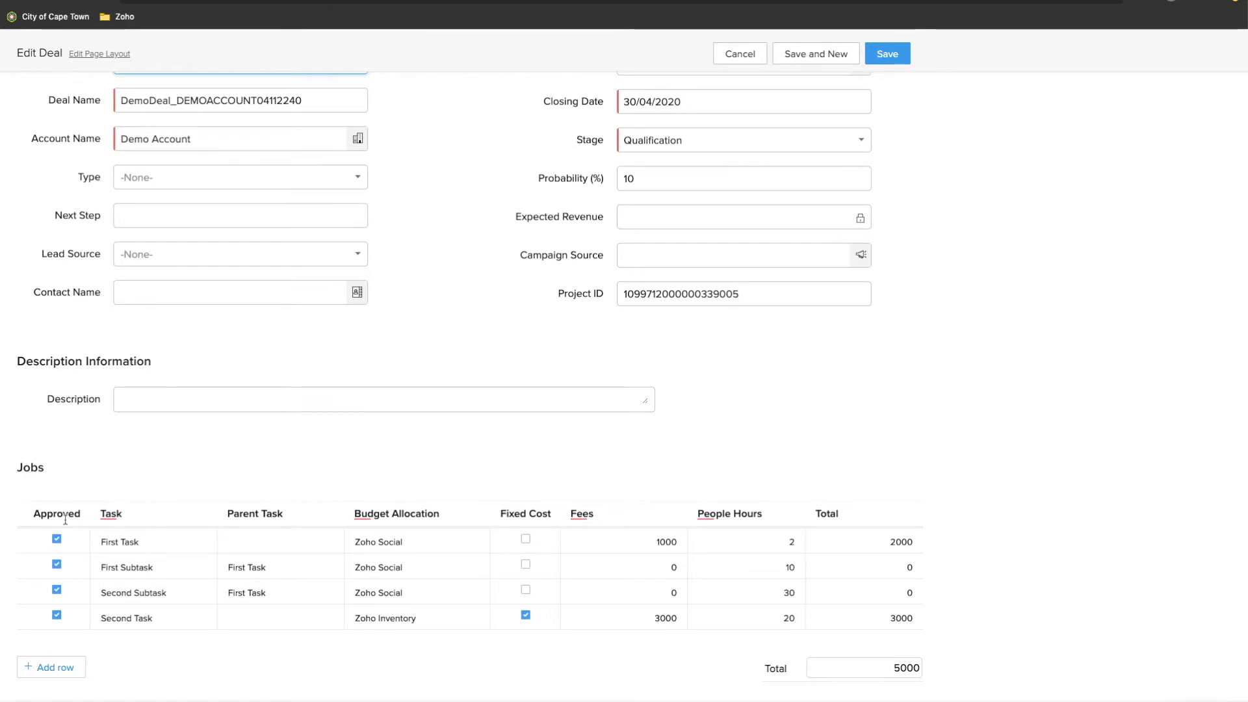
- Examine the Approved, Task and Parent Task columns of the Jobs table
mouse_move(115, 532)
click(155, 545)
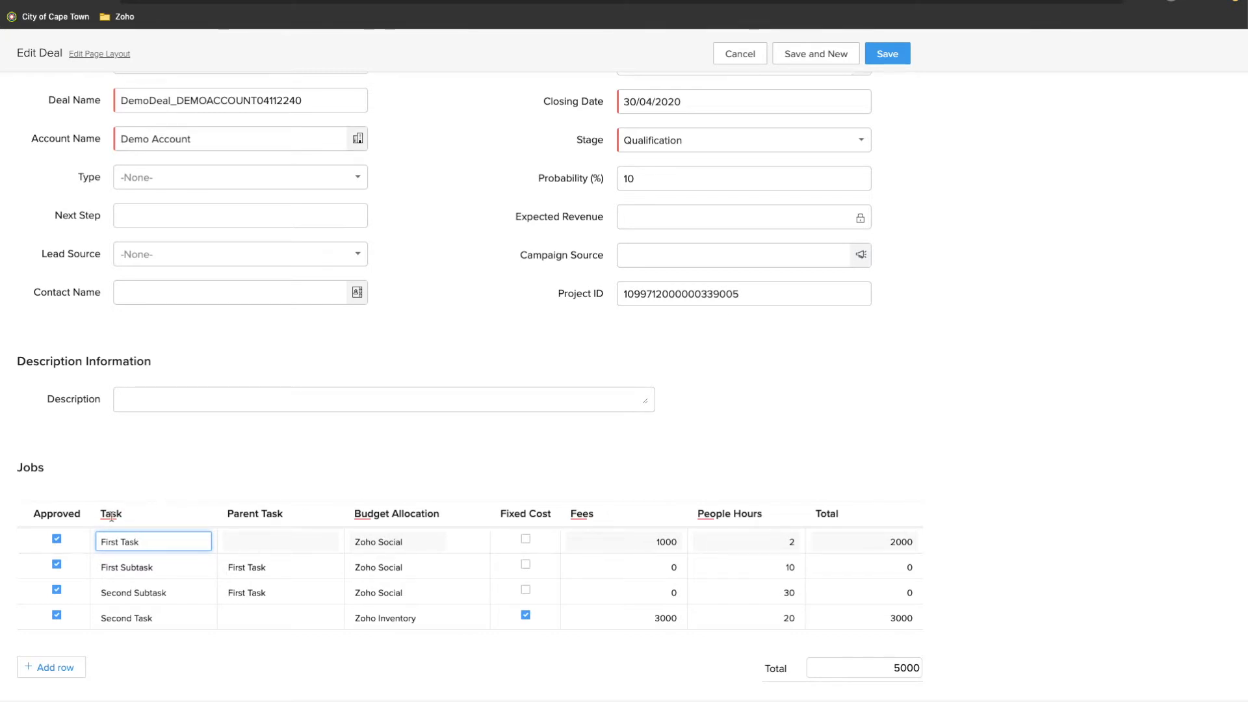
drag(123, 514, 103, 514)
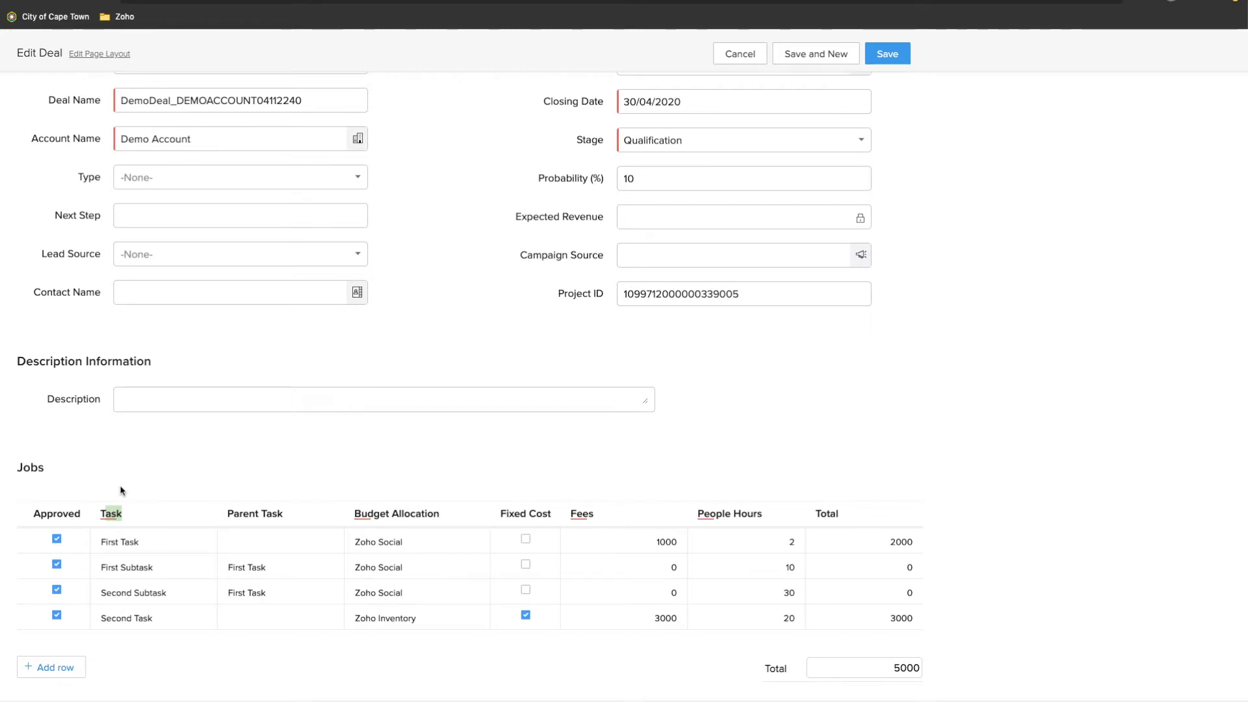
click(127, 516)
drag(287, 512, 228, 511)
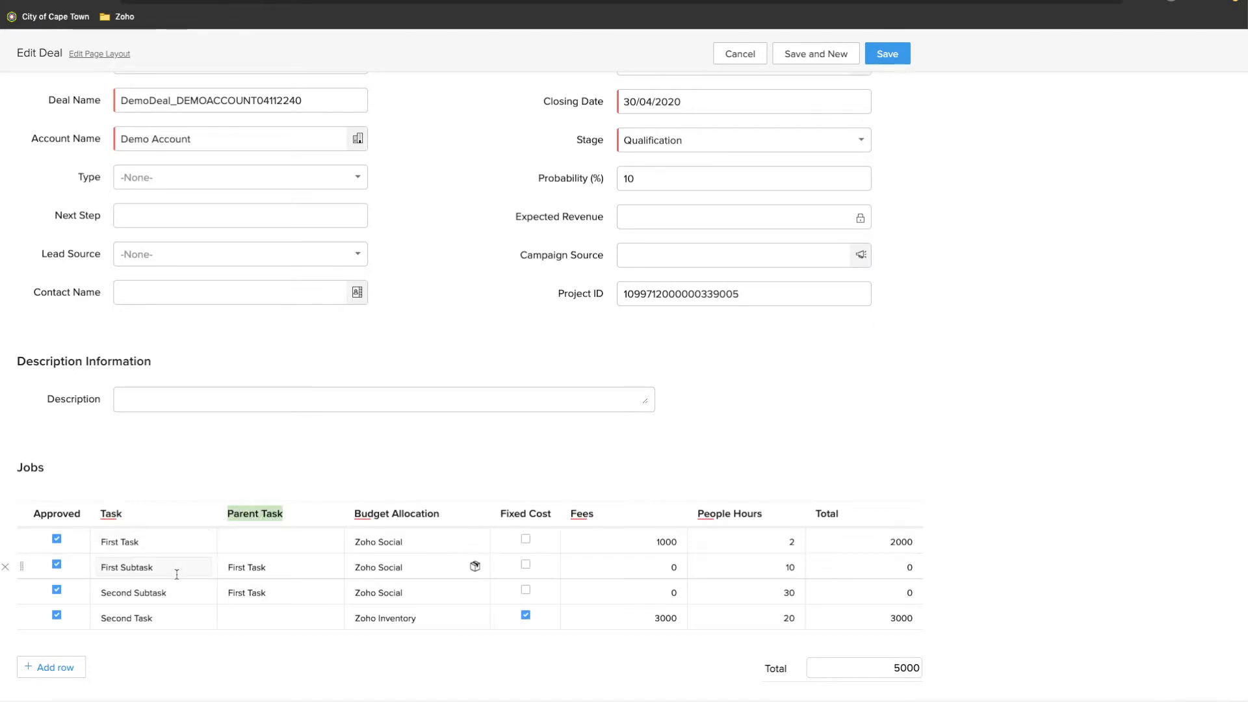
- Check how each Jobs row's Task name relates to its Parent Task entry, from First Task through Second Task
click(223, 561)
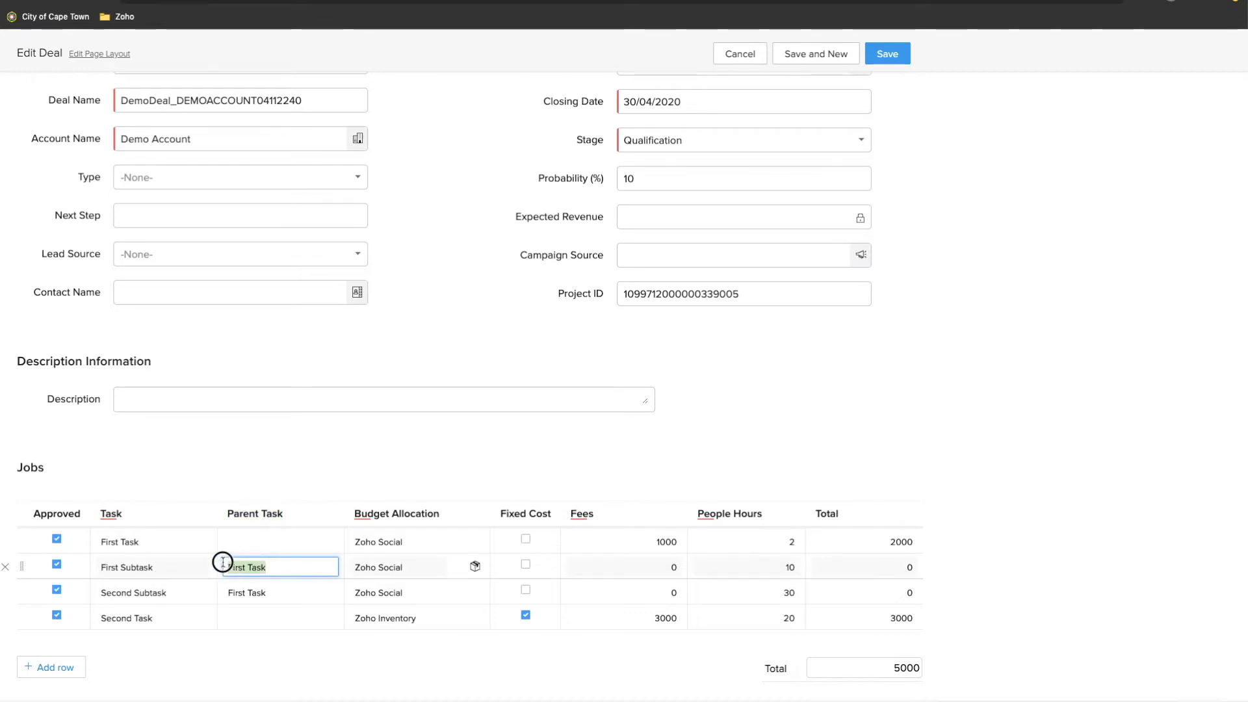
click(170, 563)
drag(159, 541, 98, 542)
click(250, 544)
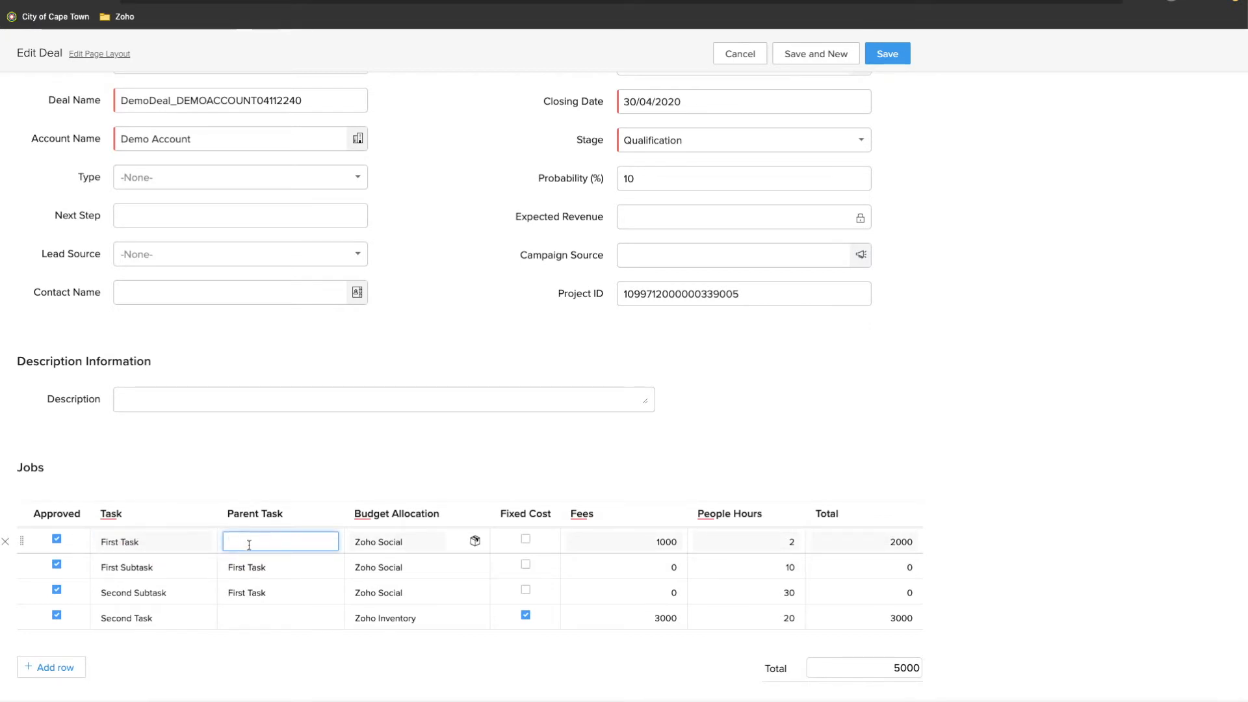
click(167, 567)
drag(169, 567, 89, 563)
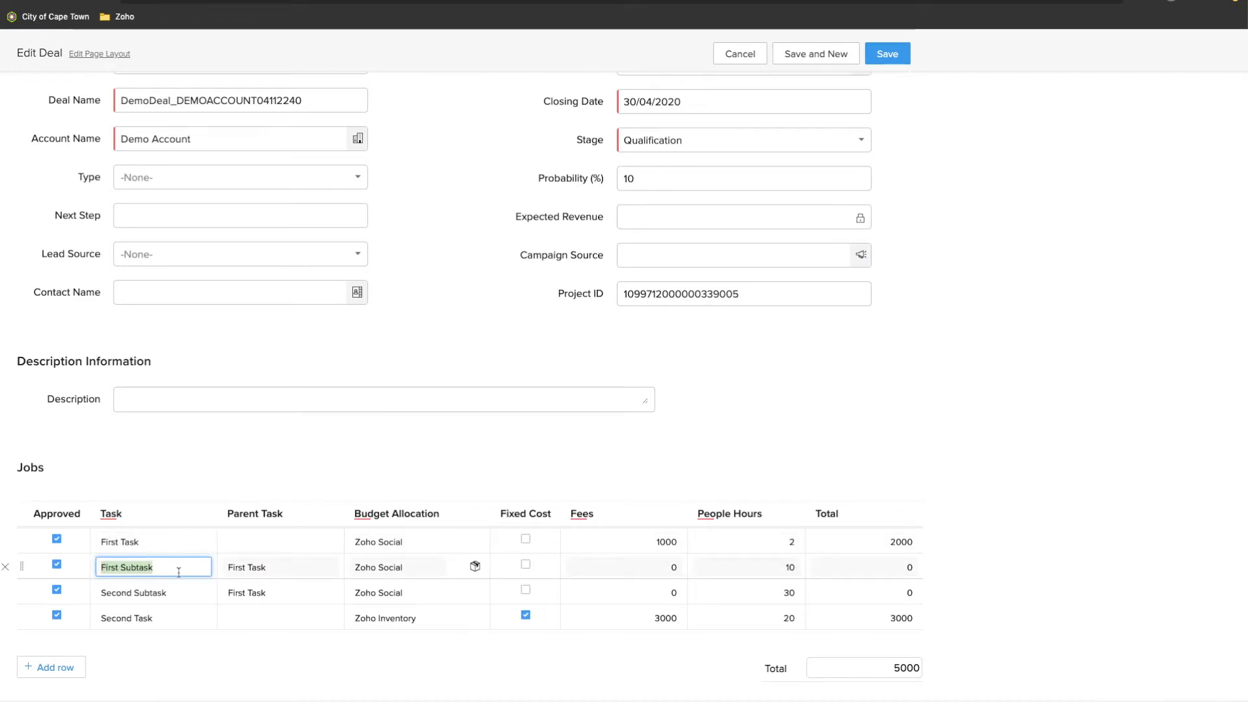
drag(278, 566, 223, 566)
drag(150, 540, 104, 541)
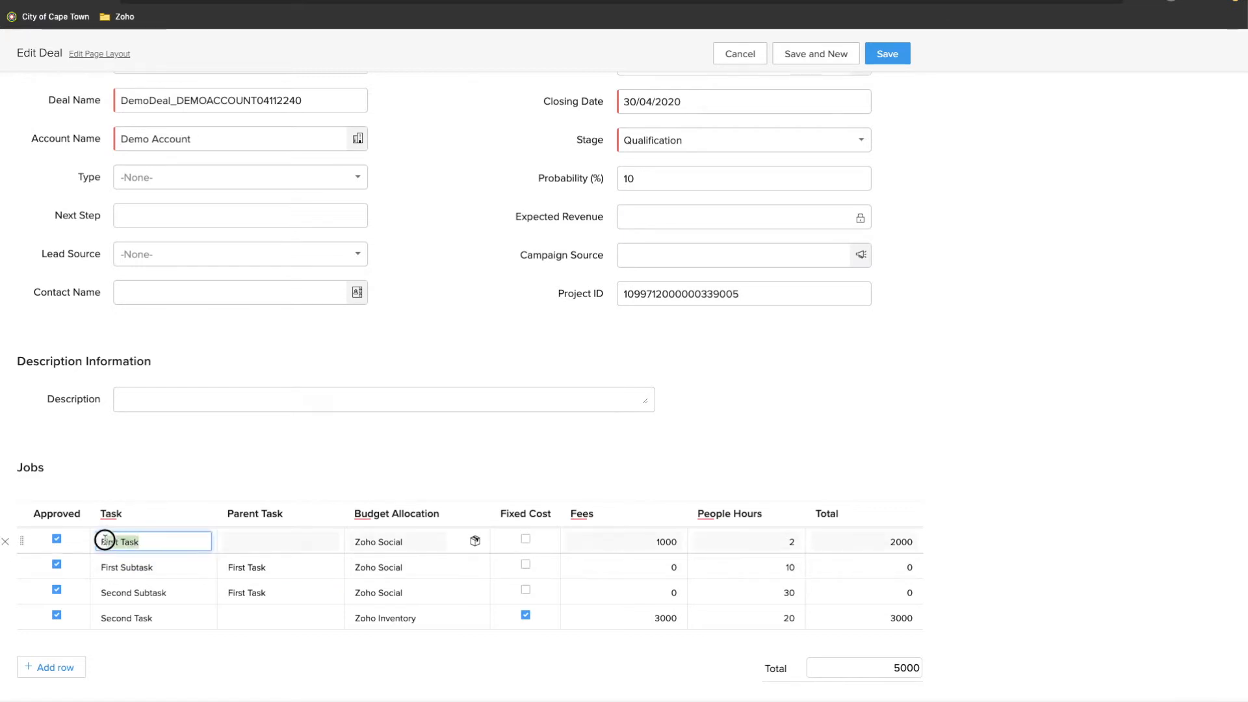
drag(176, 594, 101, 586)
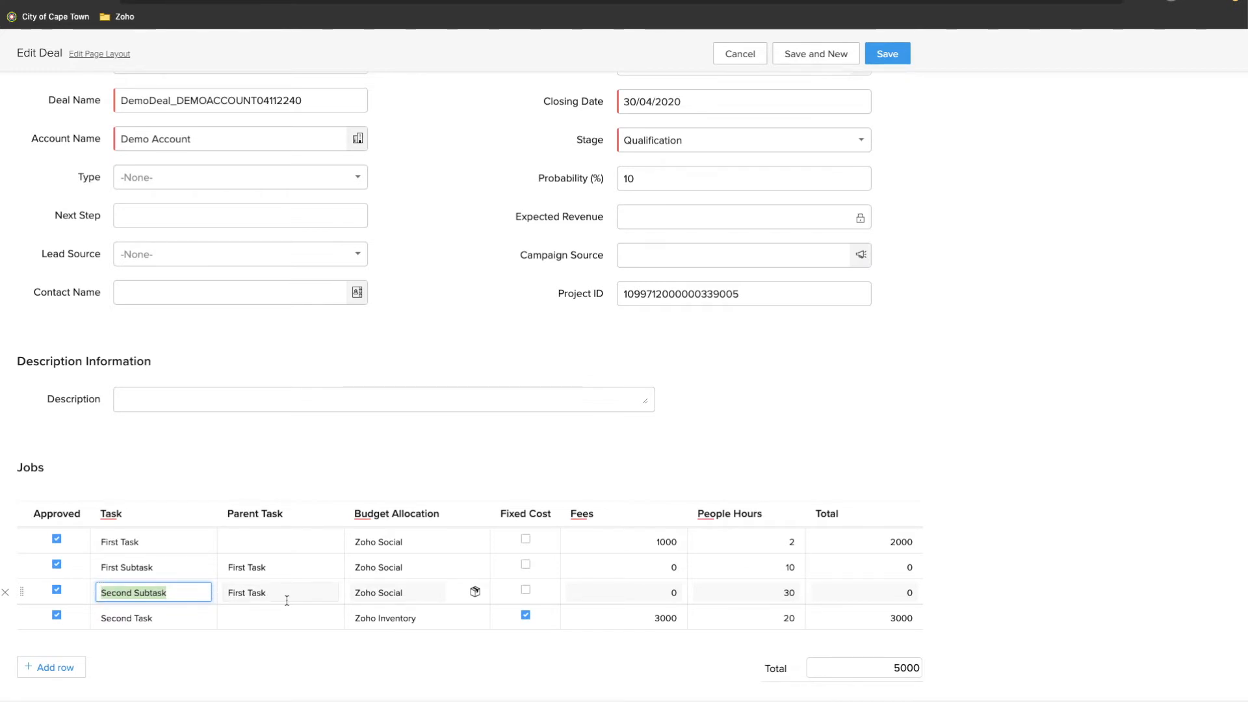
drag(280, 592, 96, 616)
click(167, 617)
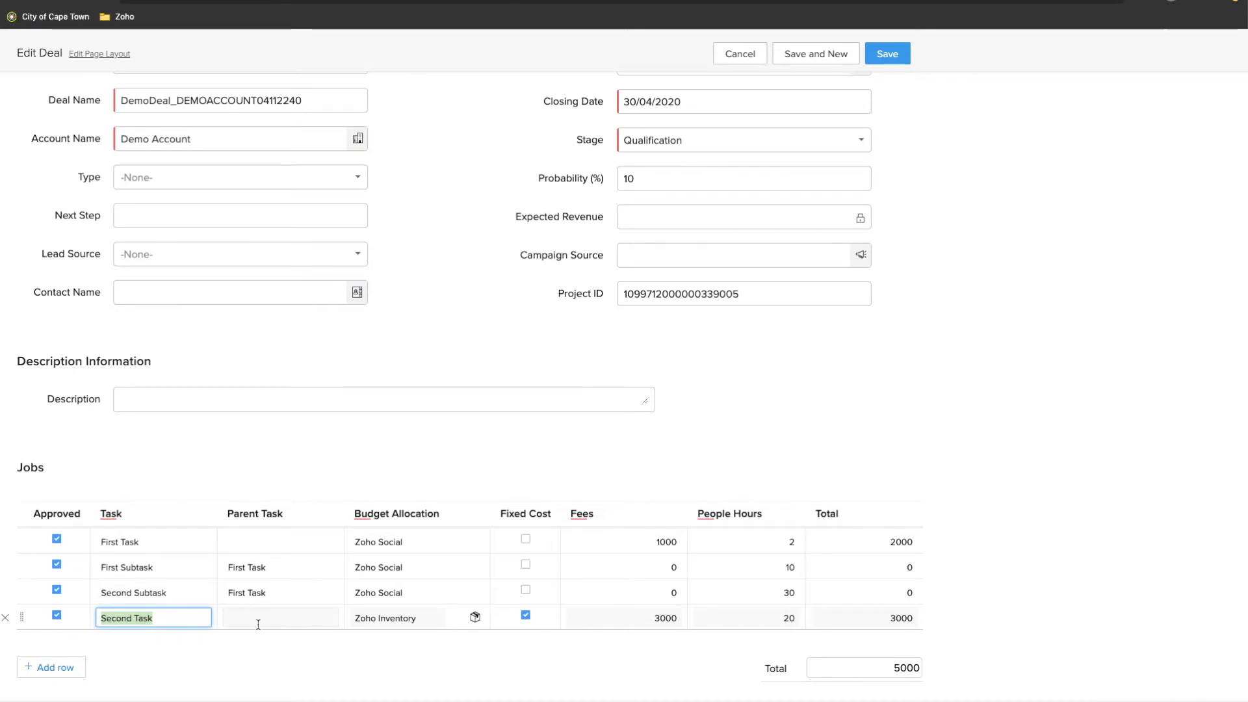
click(185, 620)
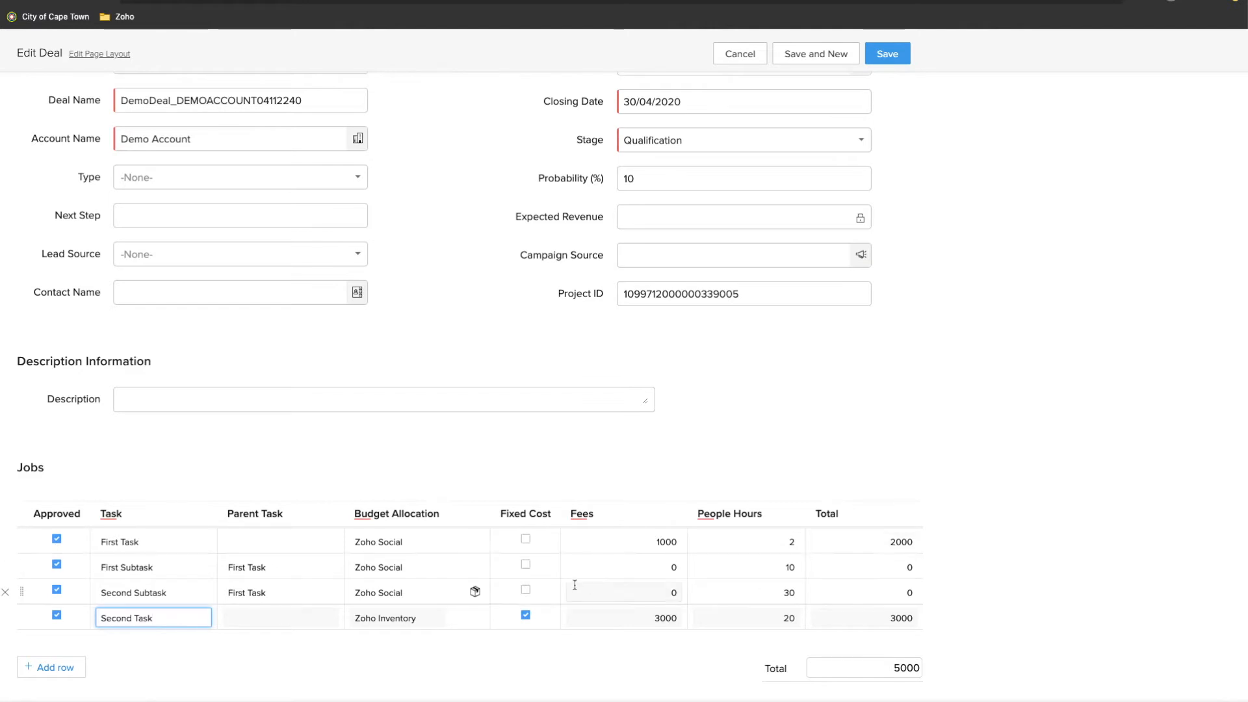
- Review the fees and people hours of both subtasks and of the fixed-cost Second Task row
click(663, 568)
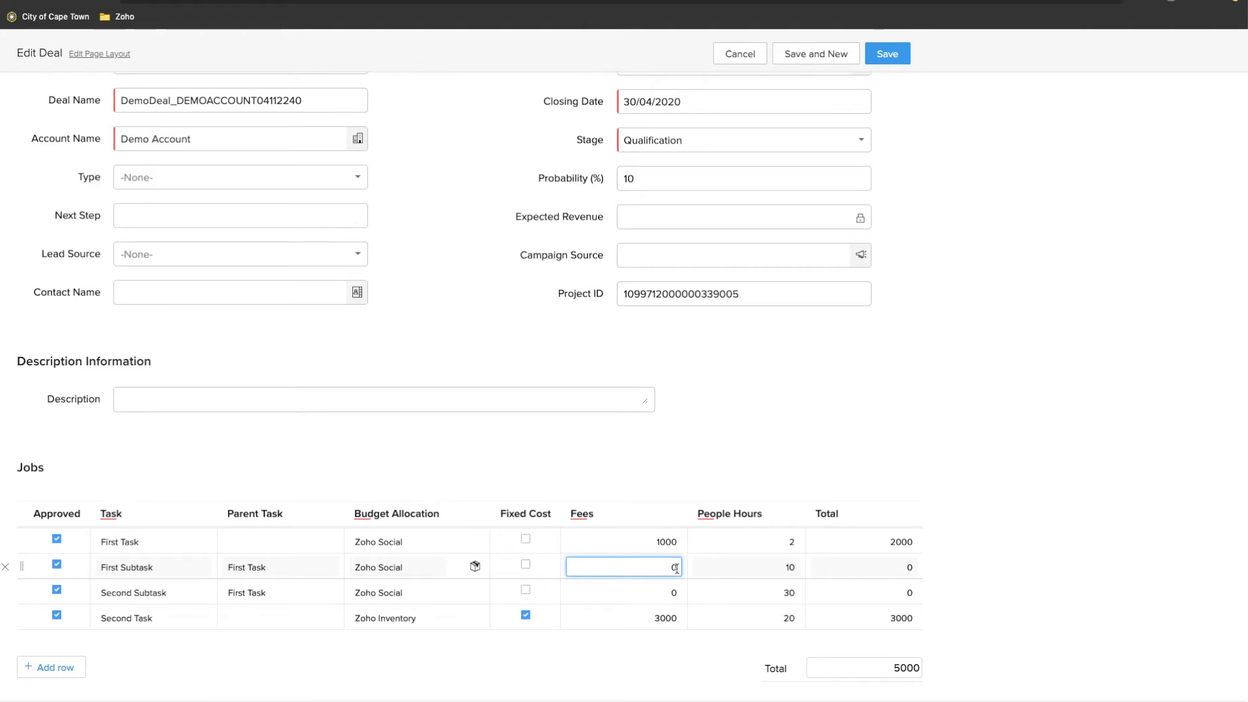
click(772, 590)
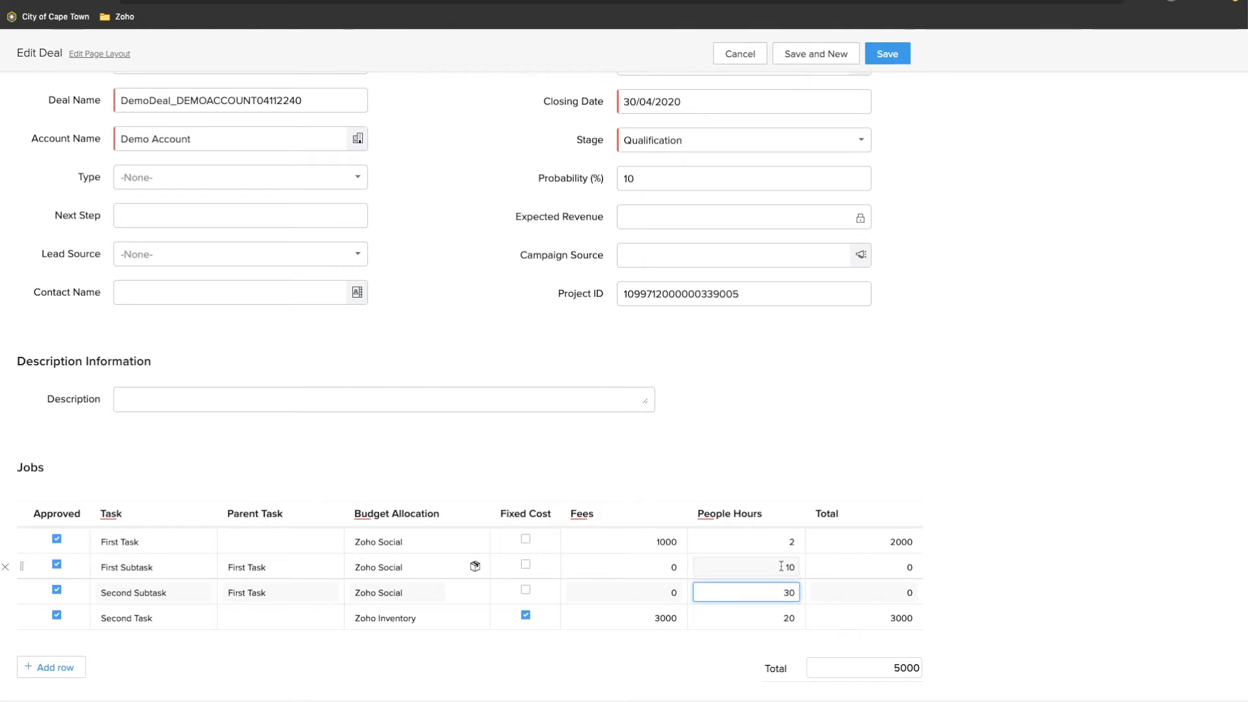
click(785, 567)
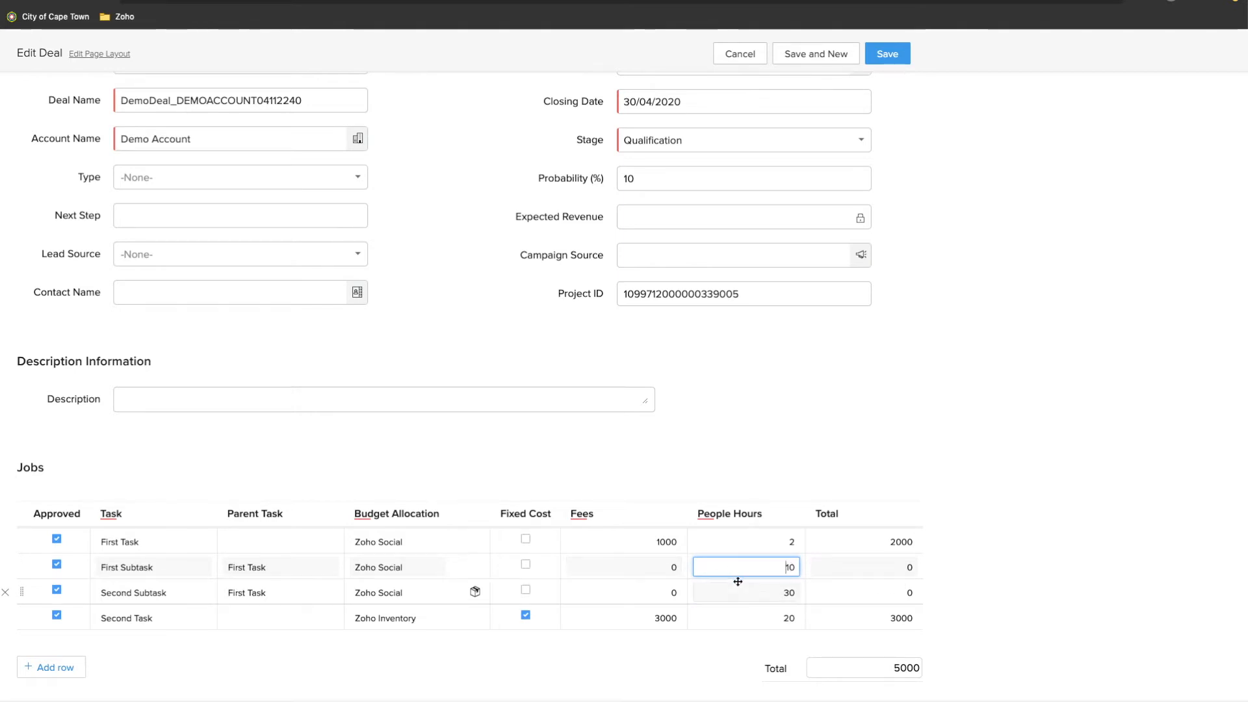
click(781, 592)
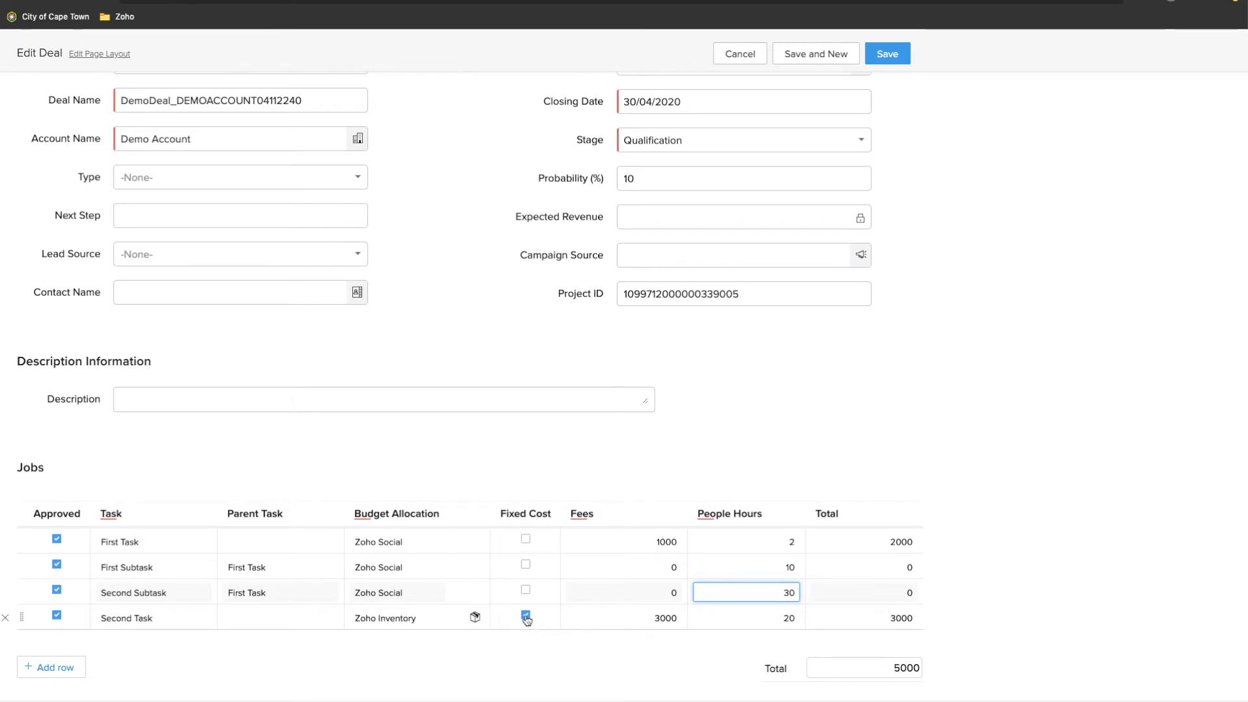
click(654, 620)
drag(654, 619, 676, 620)
drag(758, 620, 799, 618)
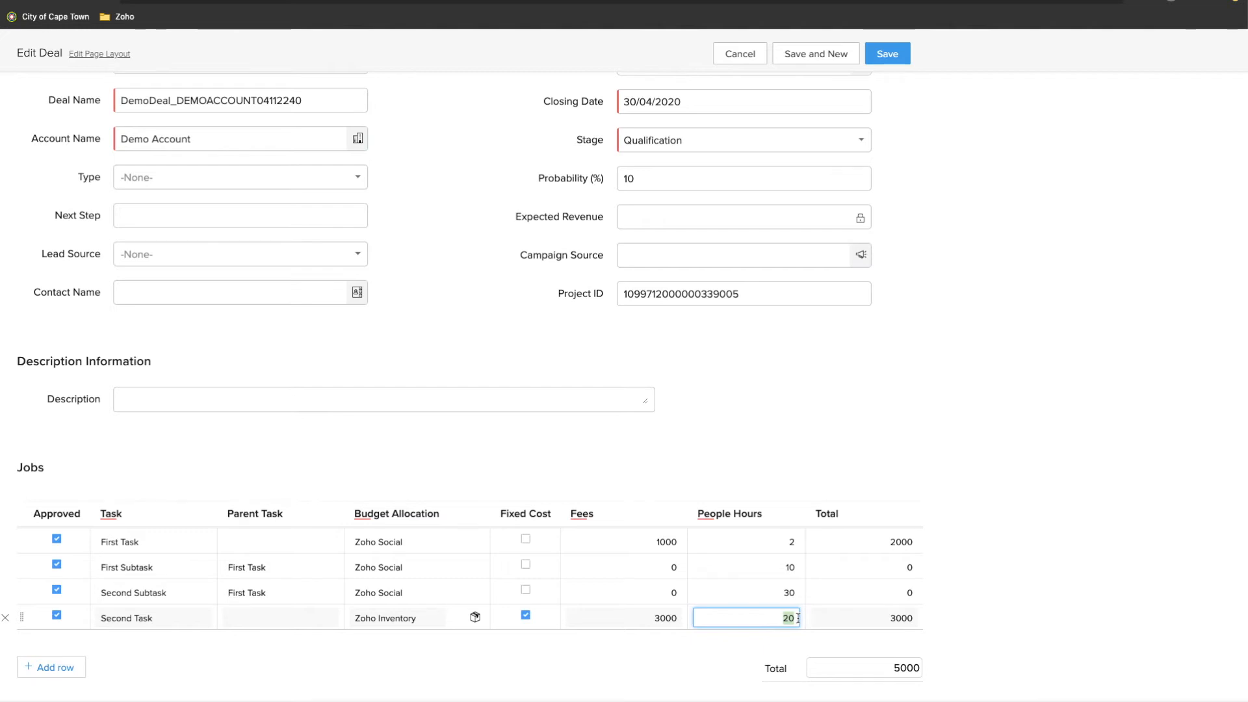
- Add a Jobs row named Third Task and allocate its budget to Zoho Analytics
scroll(789, 614, down, 1)
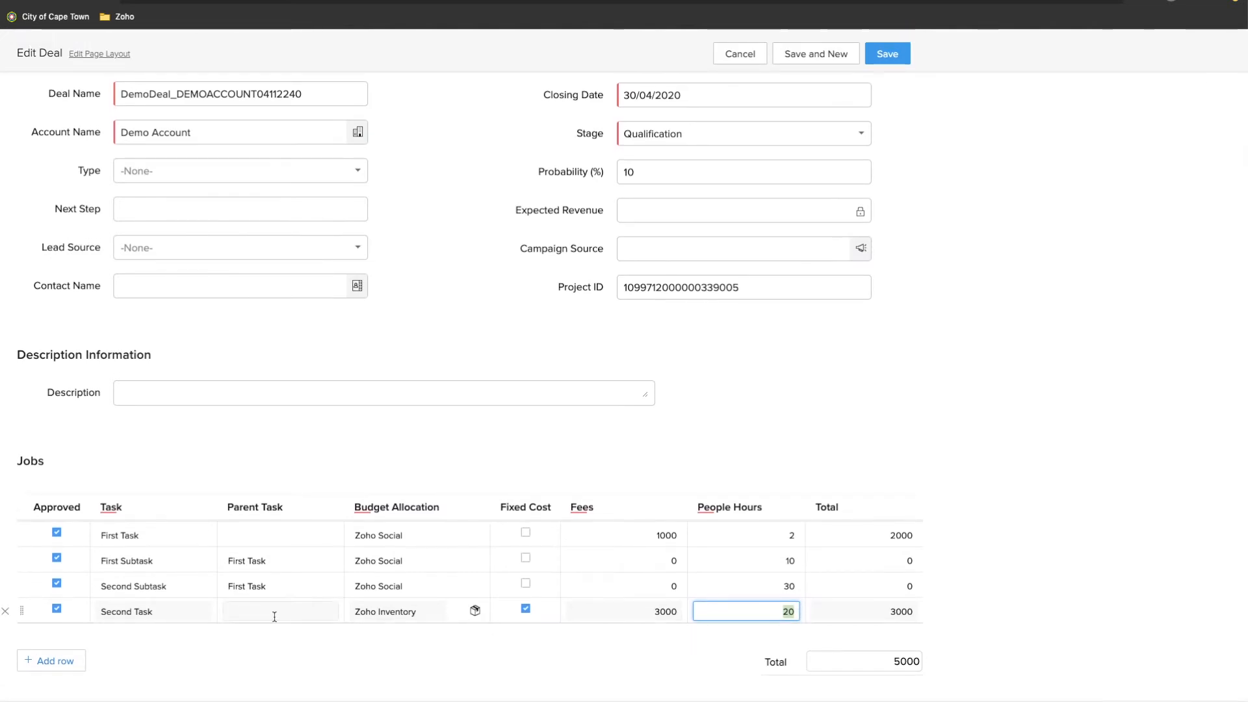
click(61, 663)
click(125, 636)
text(Thri)
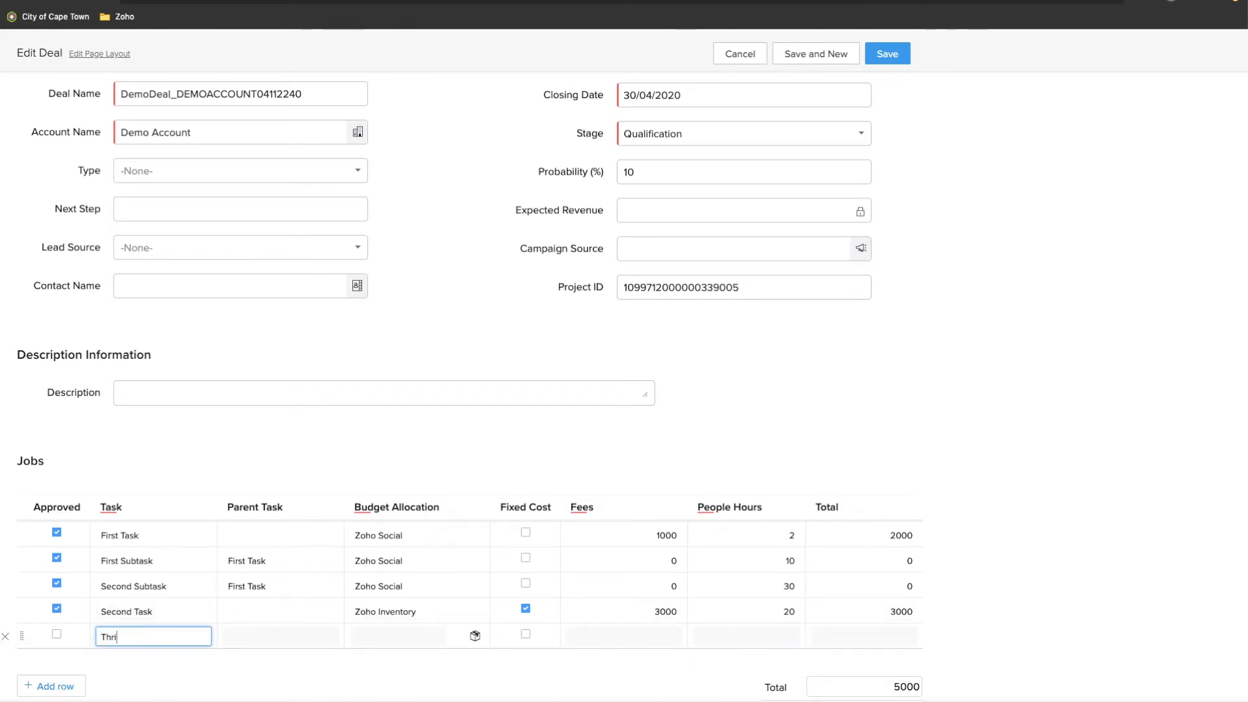
text(d)
text(ir )
text(Task)
key(Tab)
key(Tab)
text(zoh)
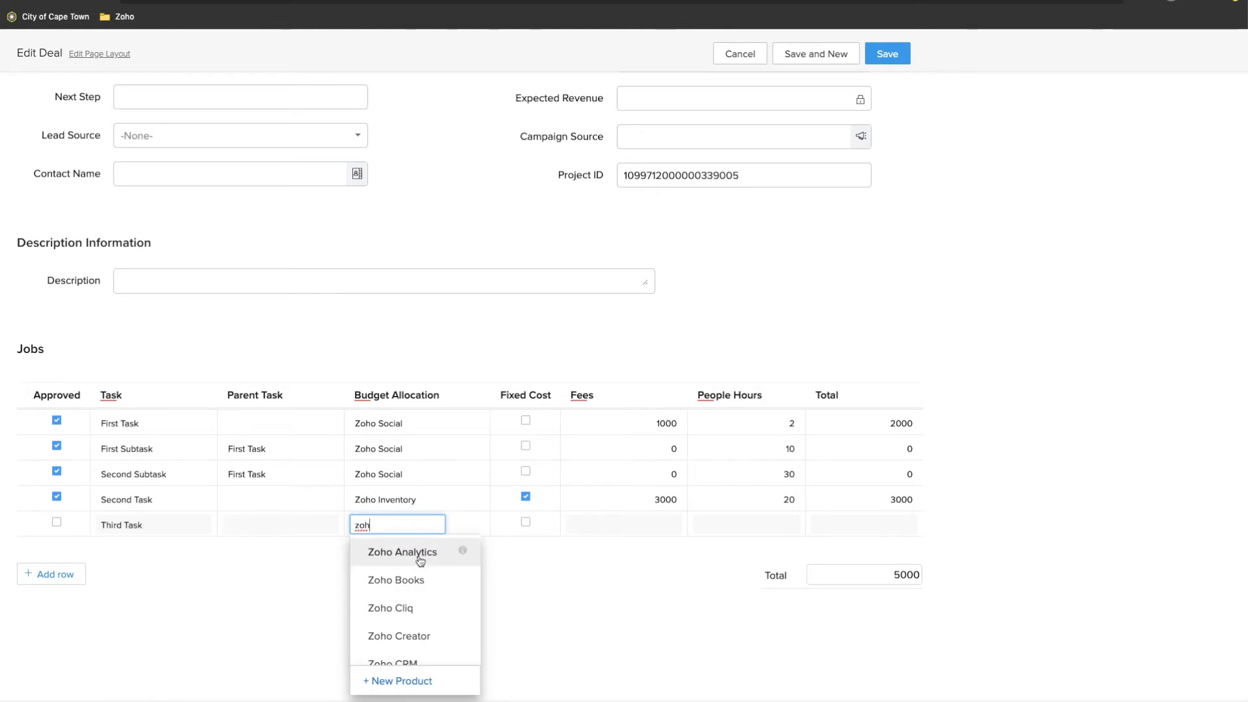
click(421, 479)
- Mark Third Task as fixed cost, with fees of 1000 and 10 people hours
click(640, 612)
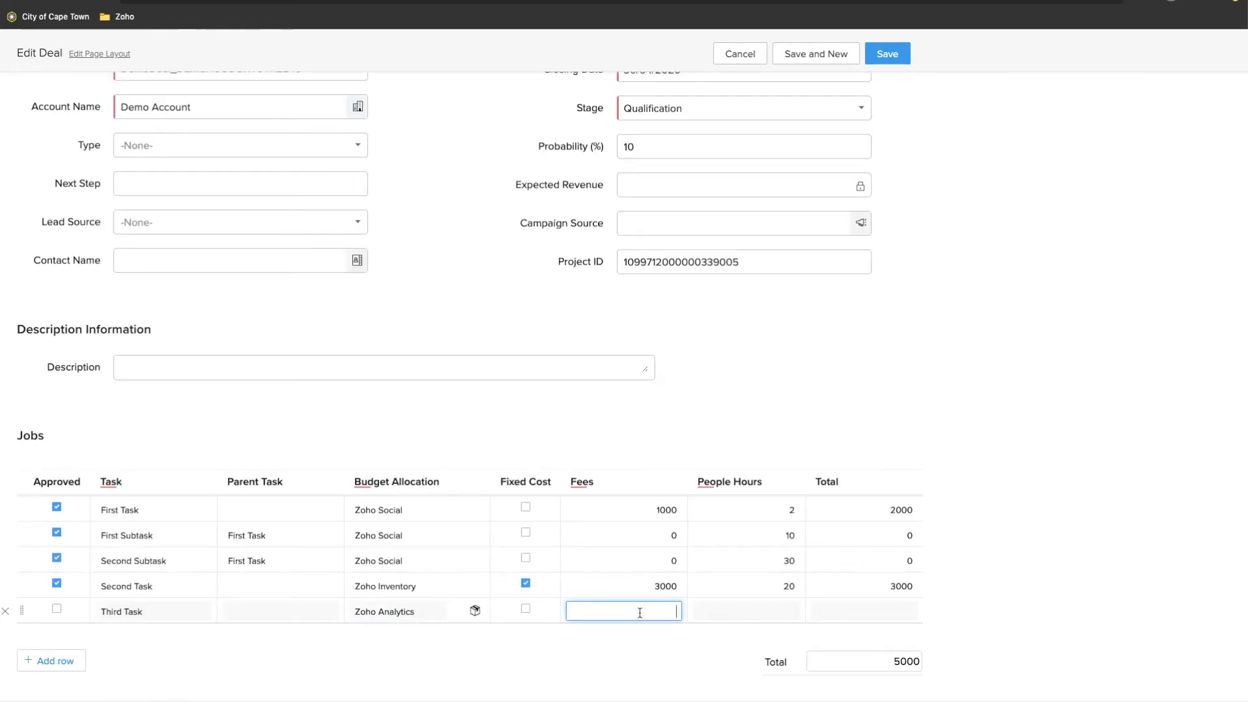
click(526, 609)
click(617, 612)
text(1000)
key(Tab)
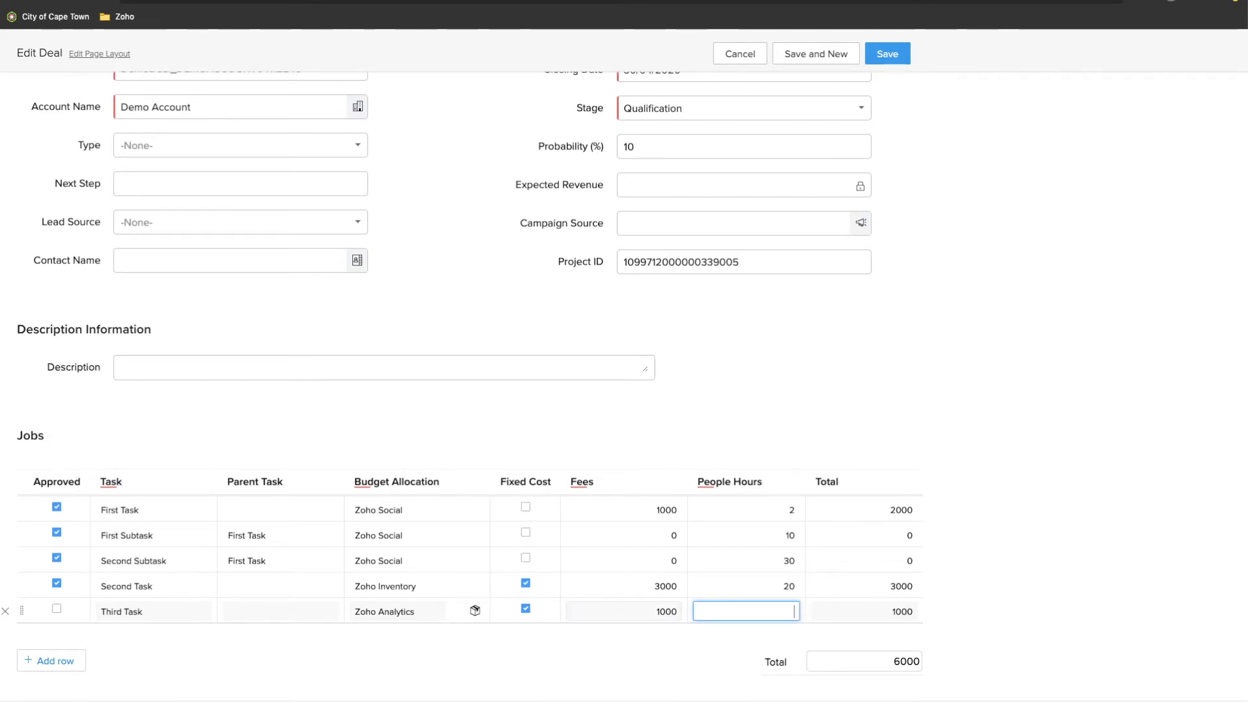
key(Tab)
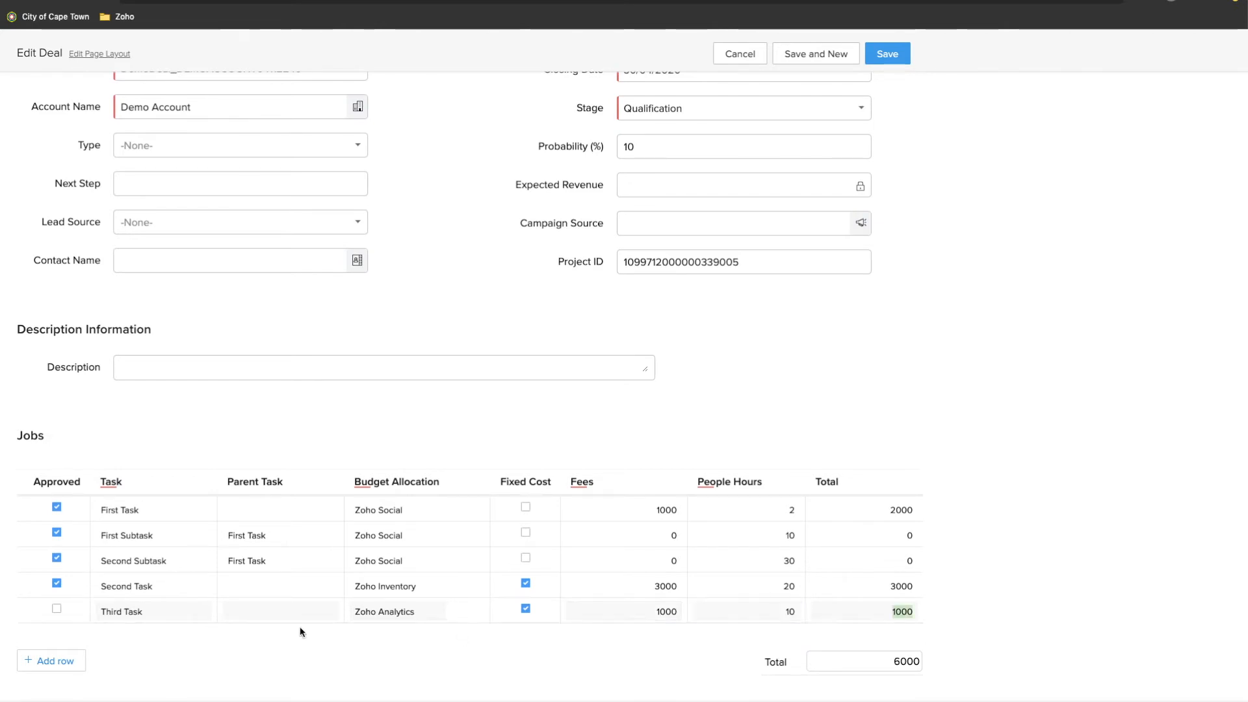
- Add a Jobs row named New Subtask with Third Task as its parent task
click(41, 661)
click(145, 610)
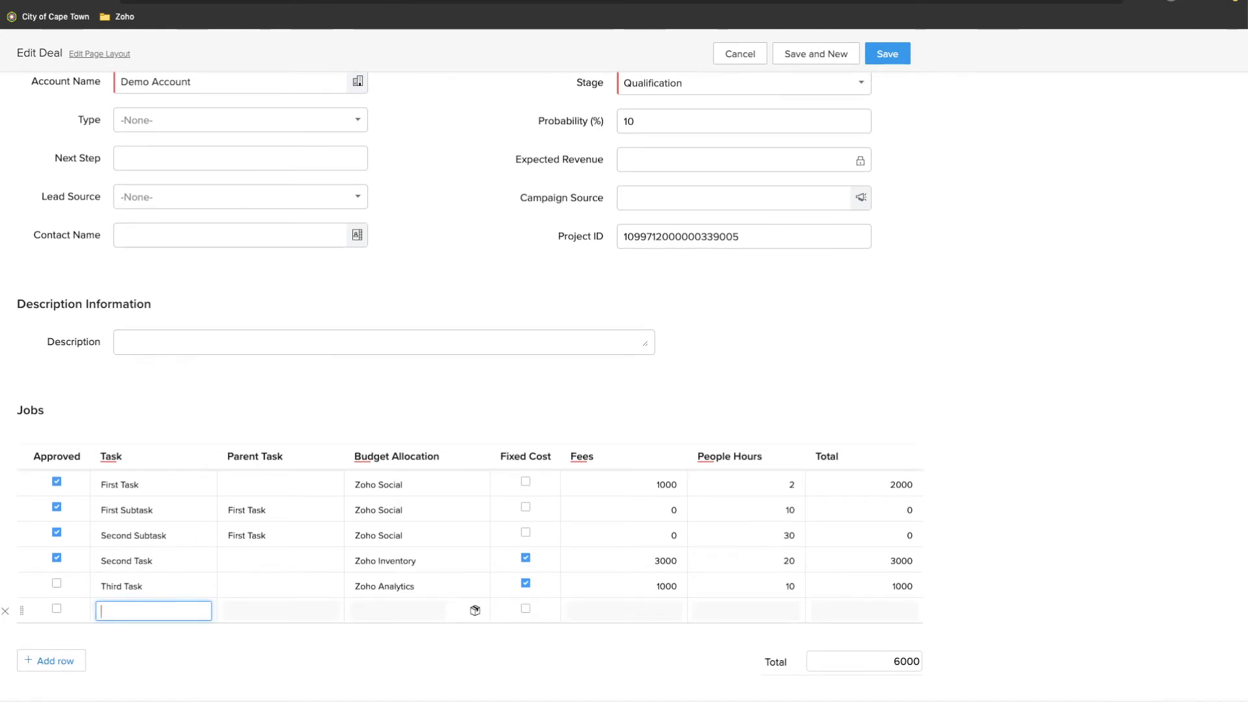
text(New Subtask)
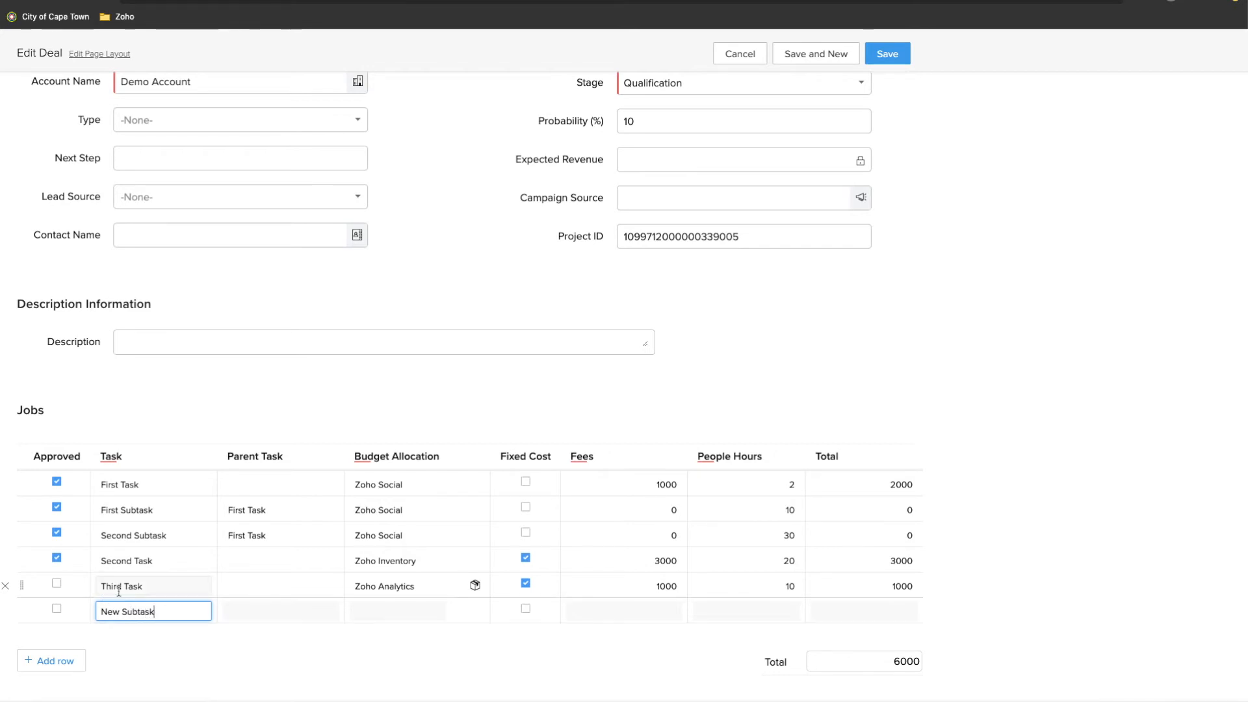
click(149, 590)
key(ctrl+c)
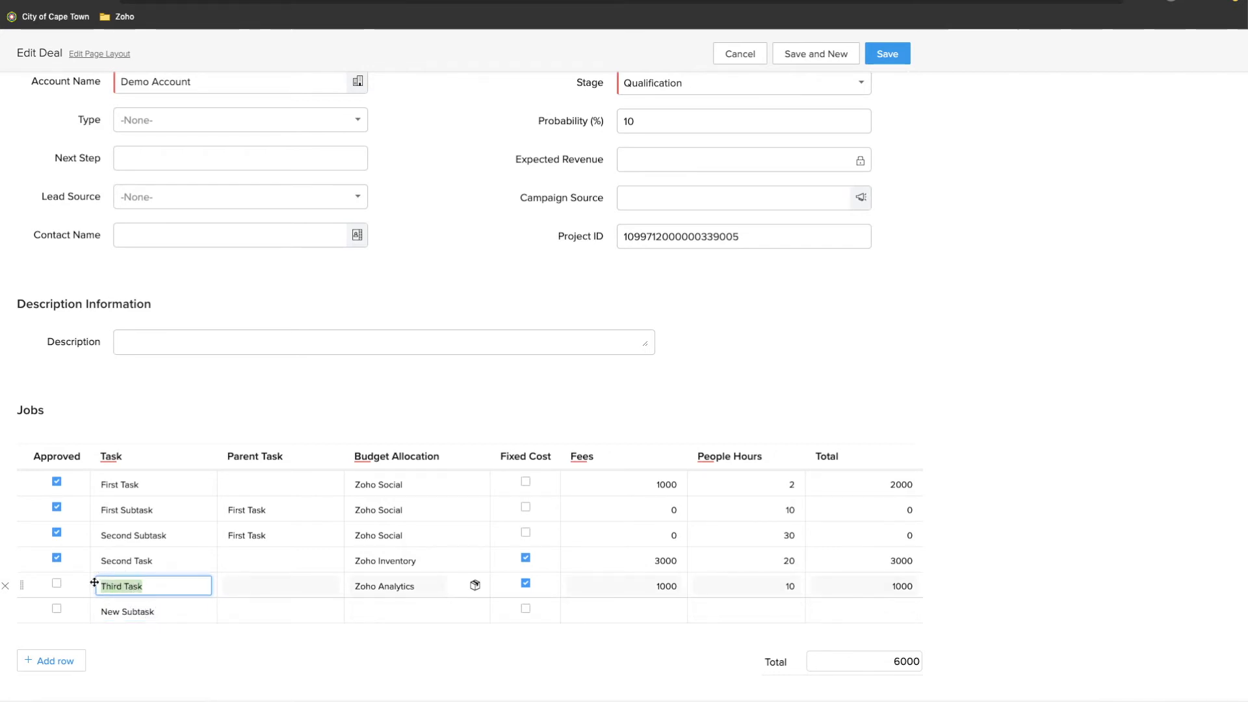
click(231, 612)
key(ctrl+v)
- Allocate the New Subtask row's budget to Zoho Analytics in the Jobs table
click(383, 612)
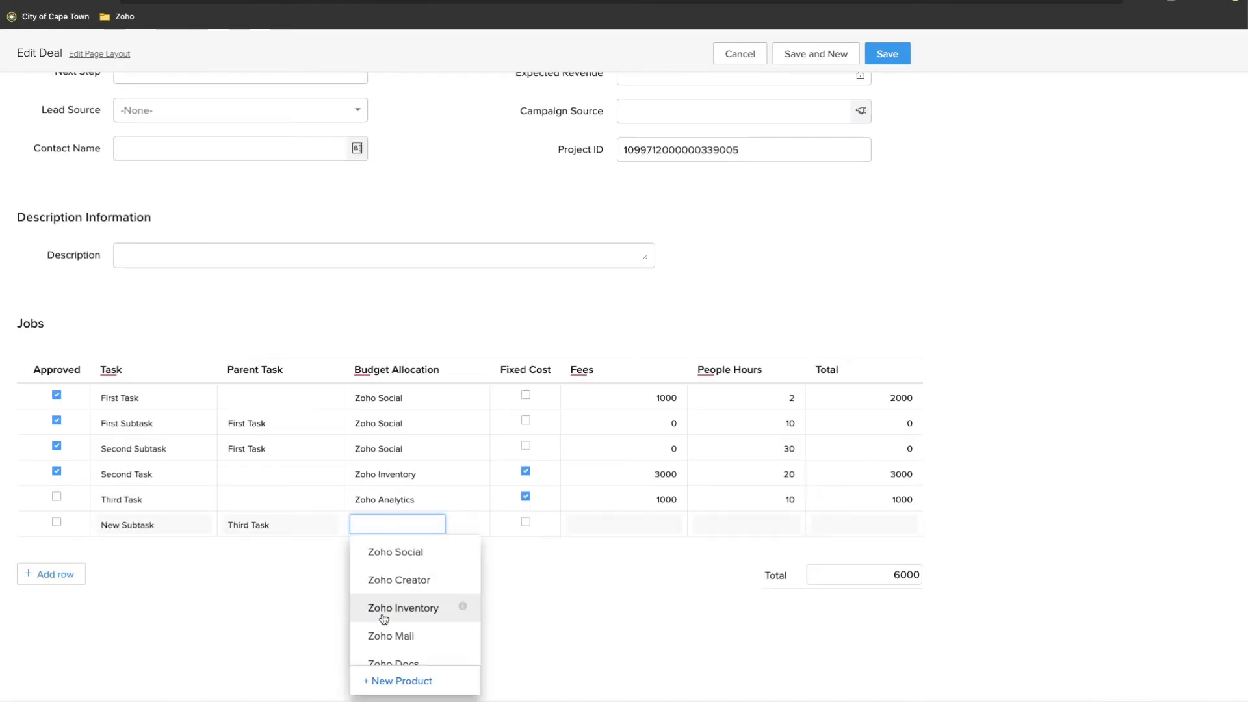
scroll(383, 618, down, 3)
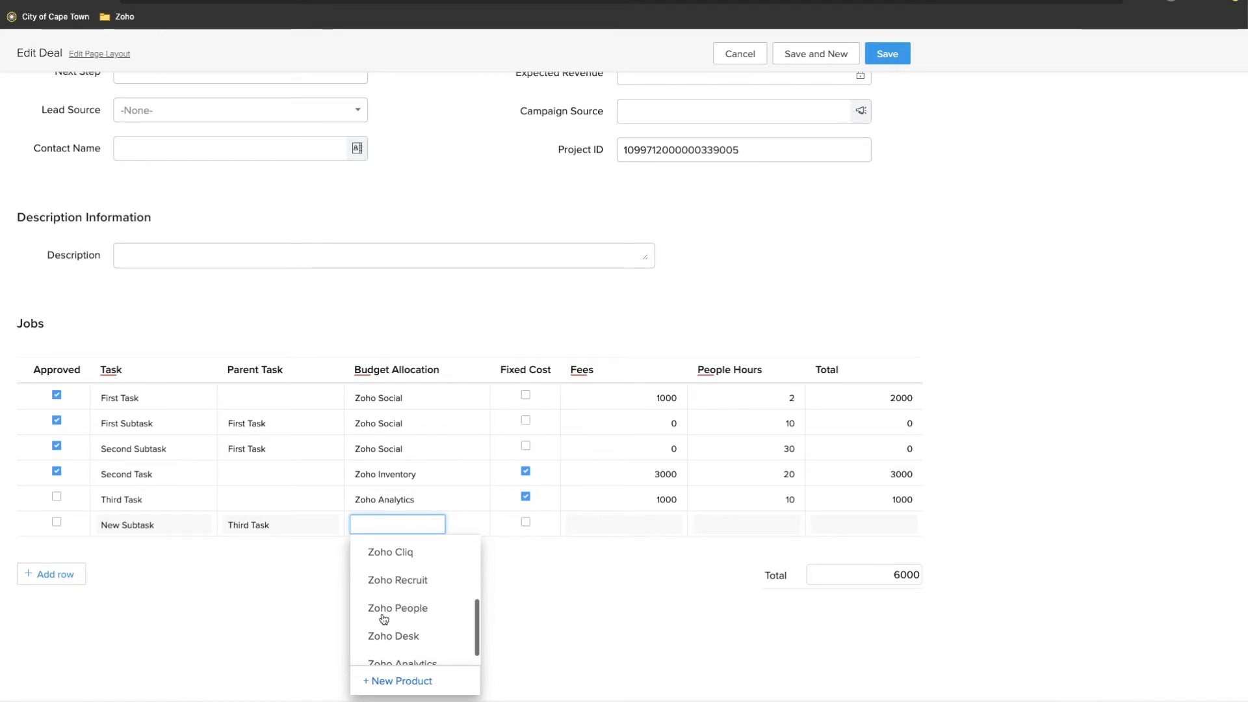
scroll(383, 618, up, 3)
scroll(383, 618, down, 3)
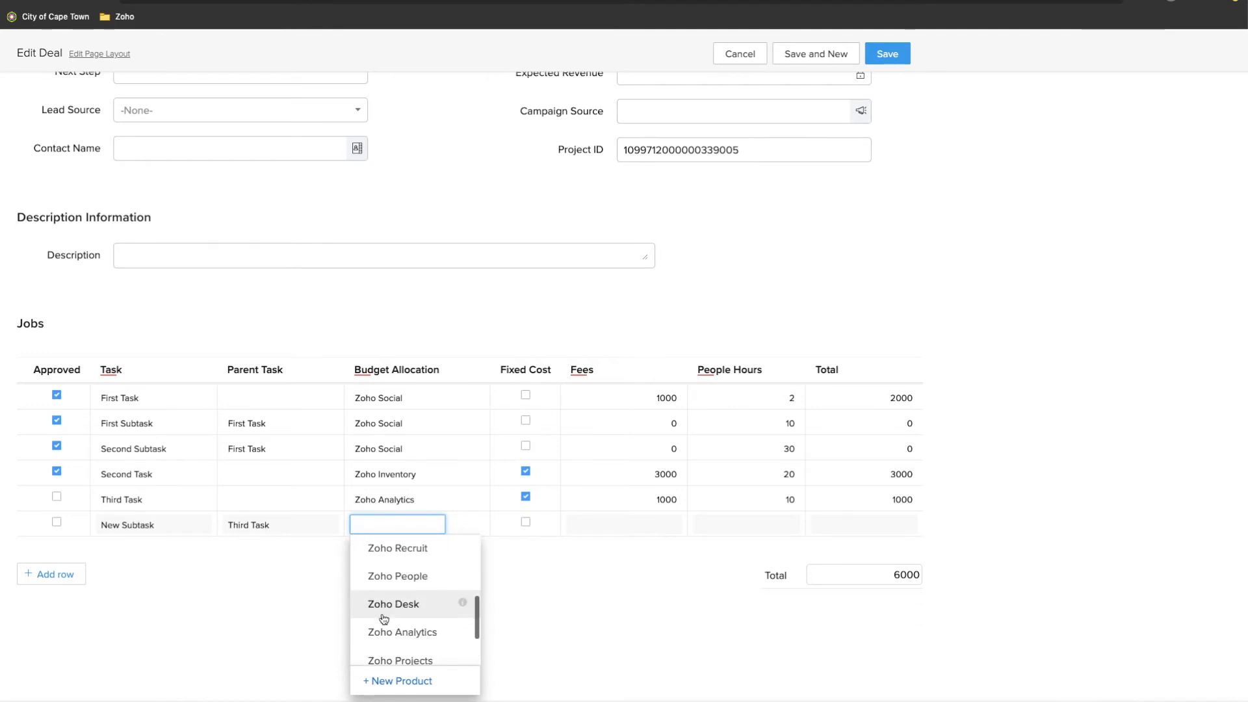
scroll(384, 634, up, 3)
scroll(383, 631, down, 5)
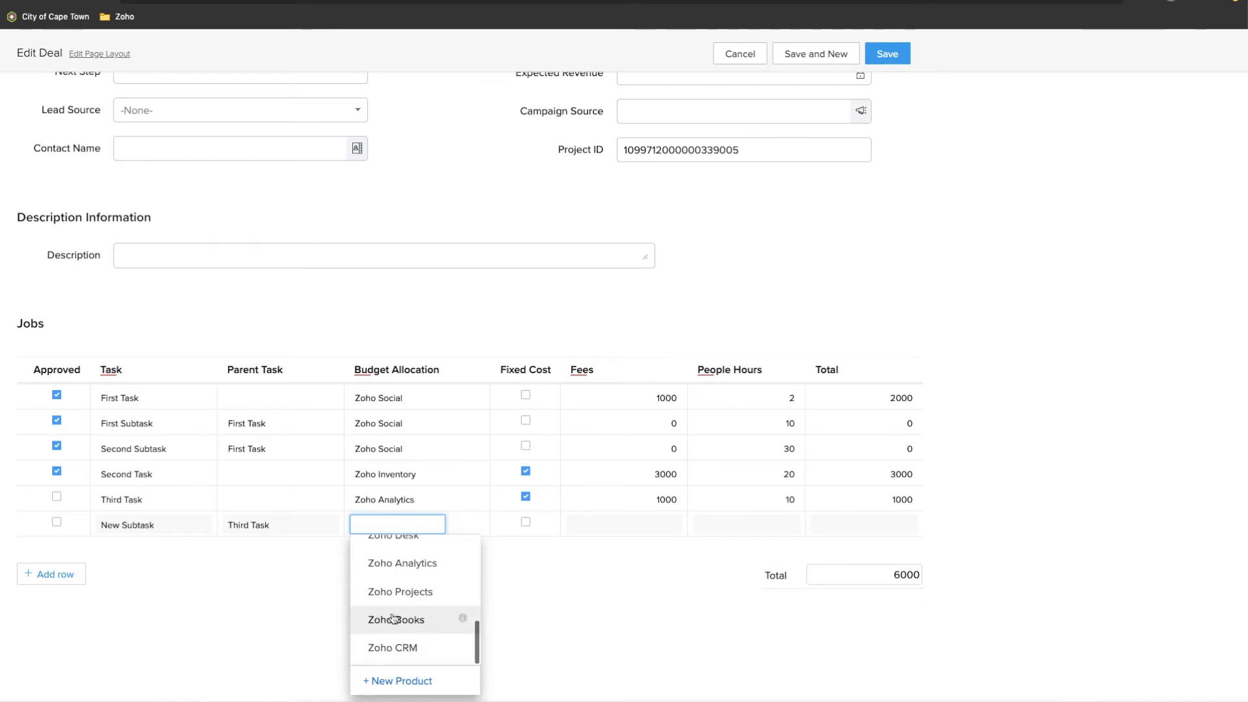
click(404, 571)
- Set New Subtask's fees to 0 and its people hours to 20
click(663, 610)
text(0)
key(Tab)
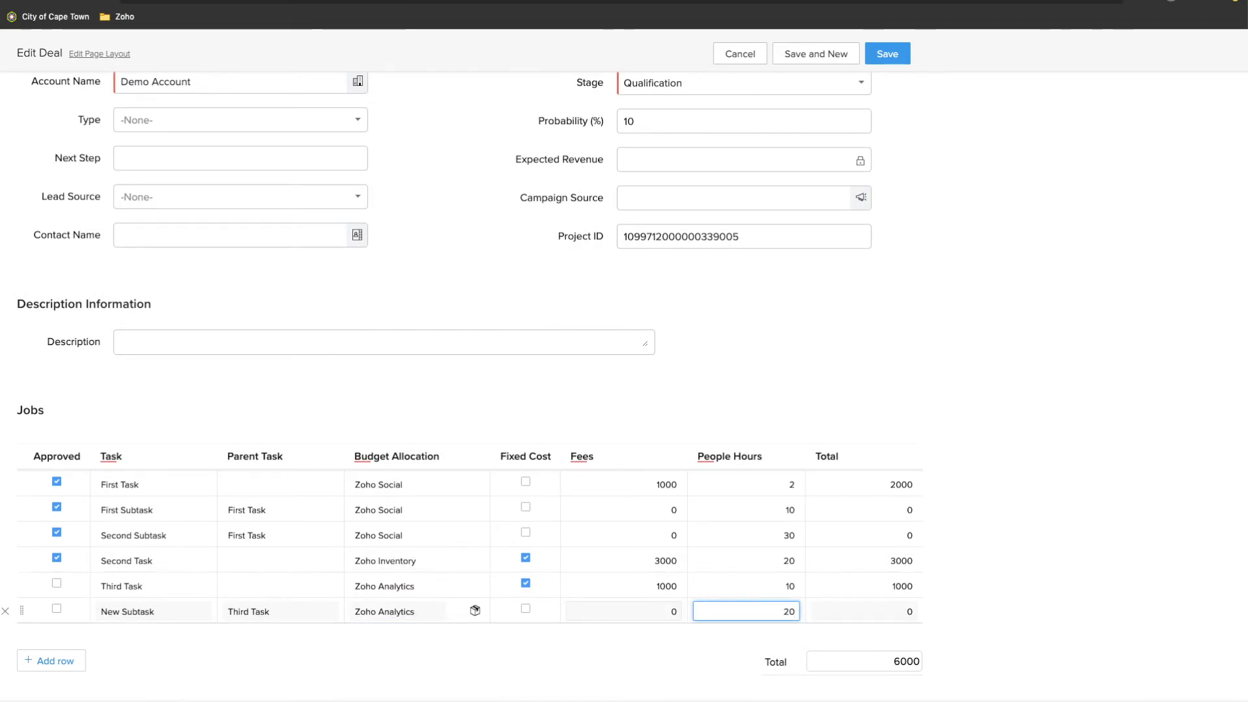
key(Tab)
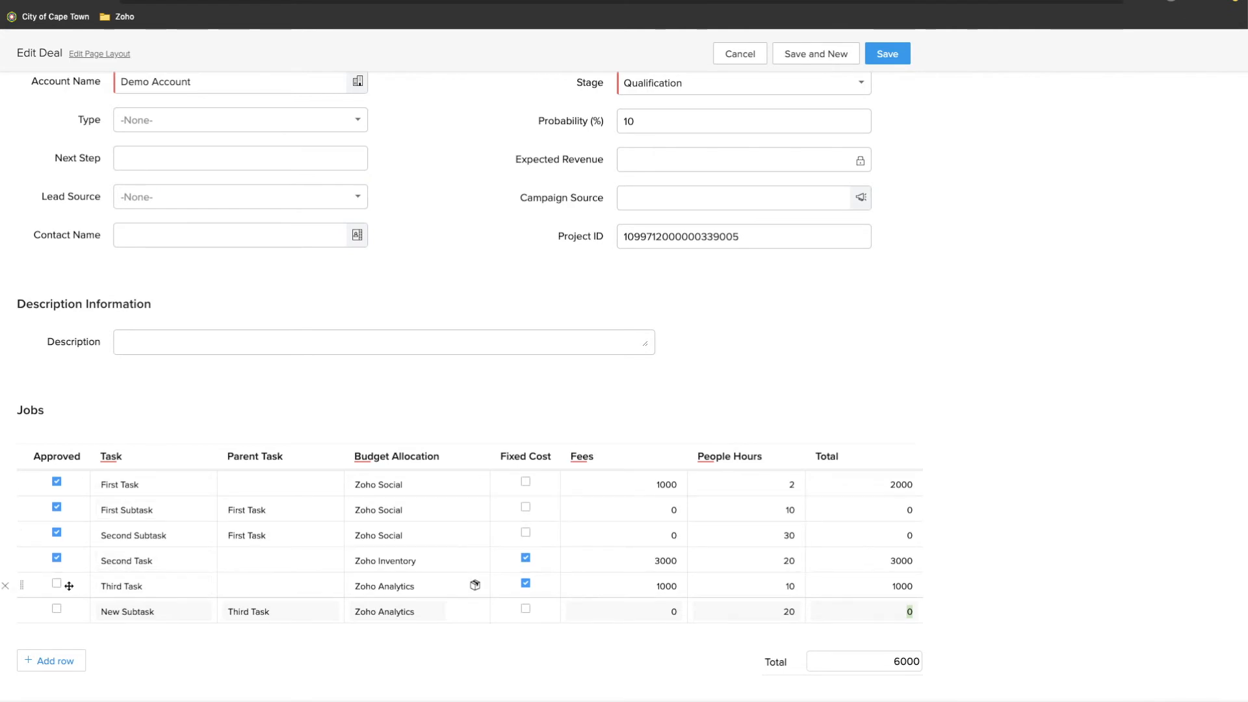
- Mark Third Task and New Subtask as approved and save the deal
click(56, 584)
click(57, 609)
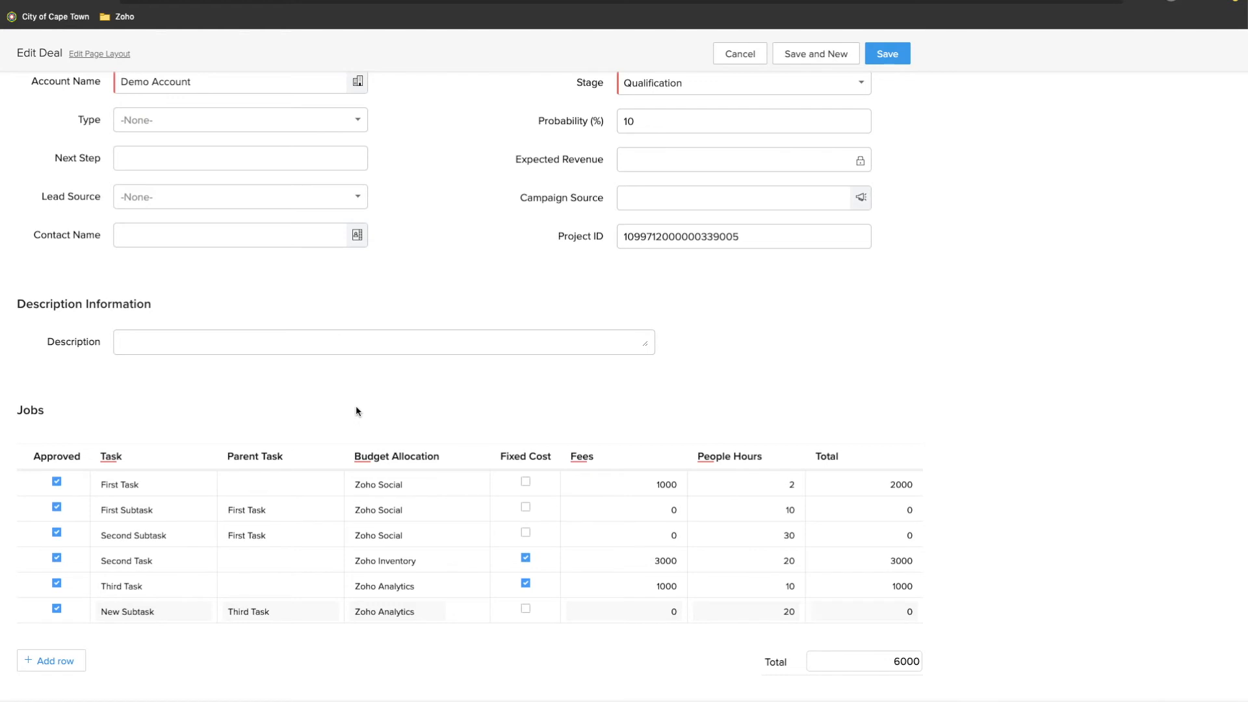
scroll(356, 410, up, 2)
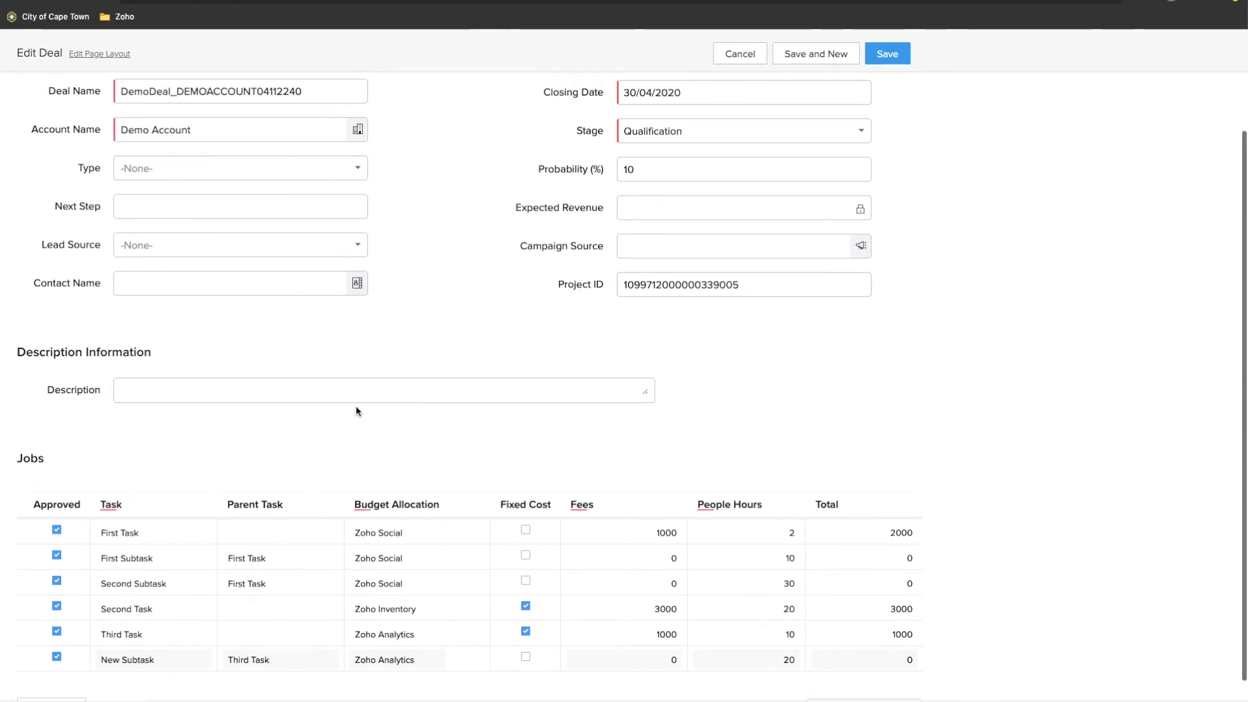
scroll(356, 411, down, 2)
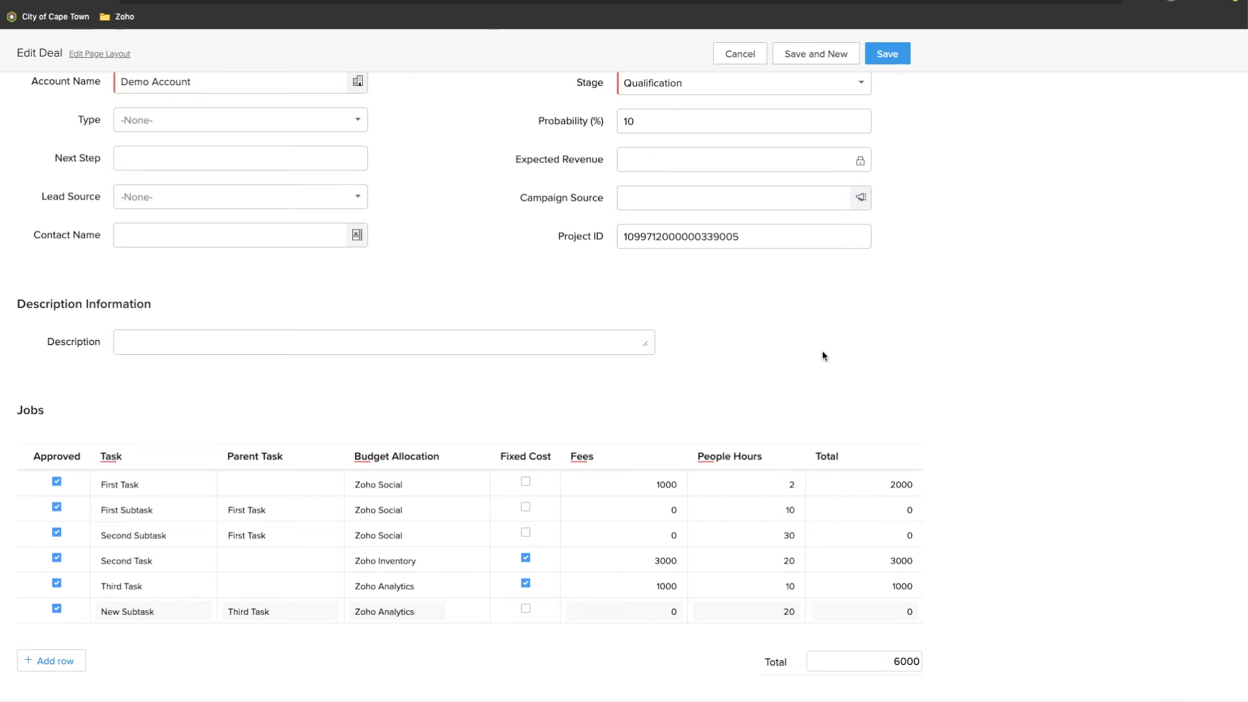
click(896, 59)
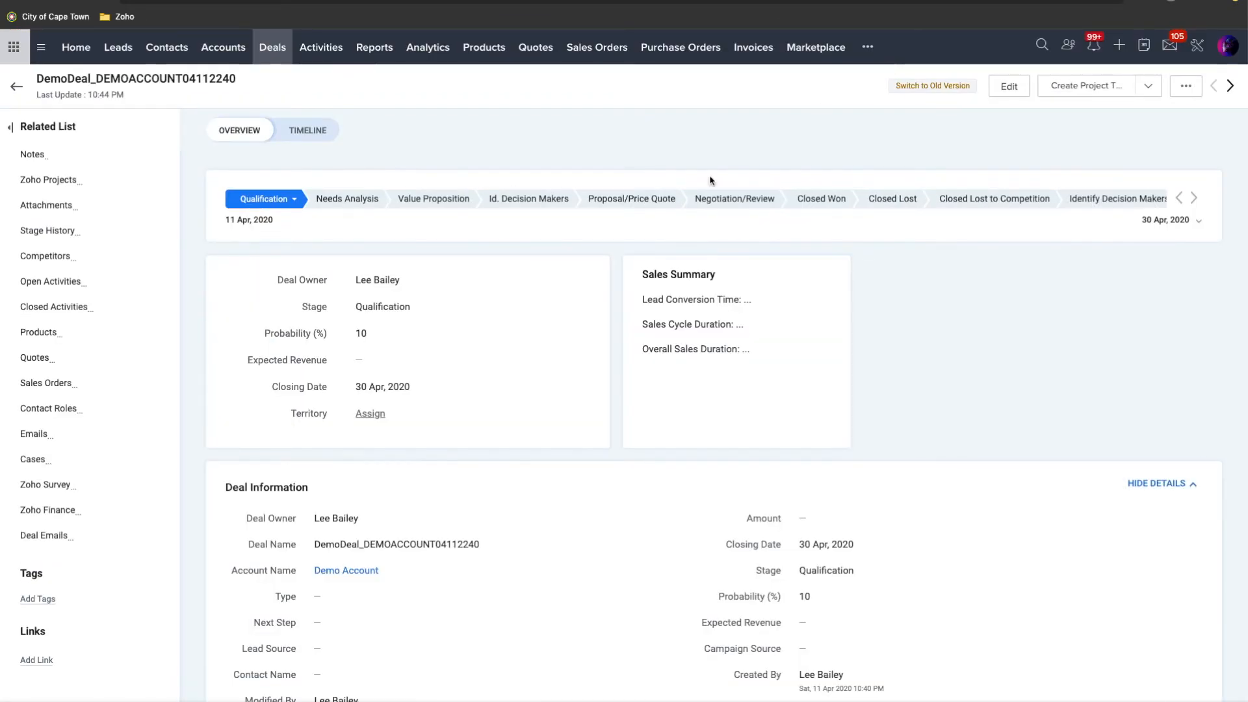
- Open the deal's associated Zoho project in a new browser tab and view its task list
scroll(440, 409, down, 8)
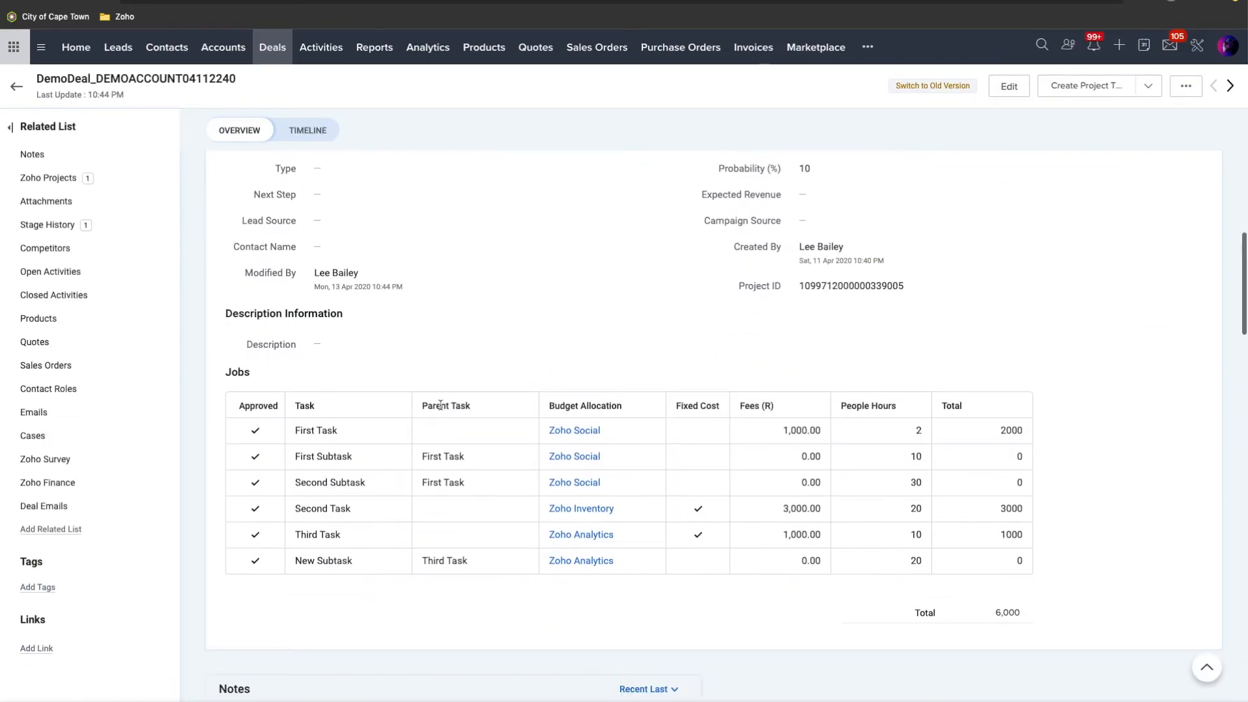
scroll(490, 462, down, 2)
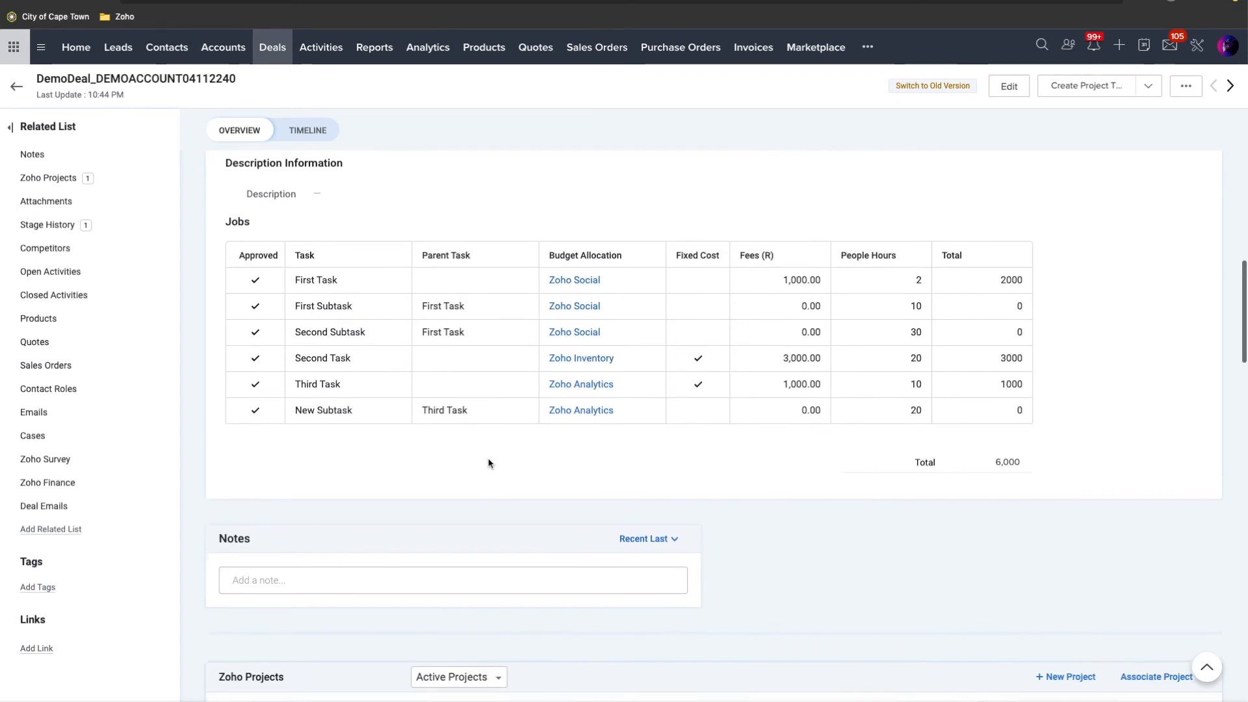
scroll(488, 462, down, 3)
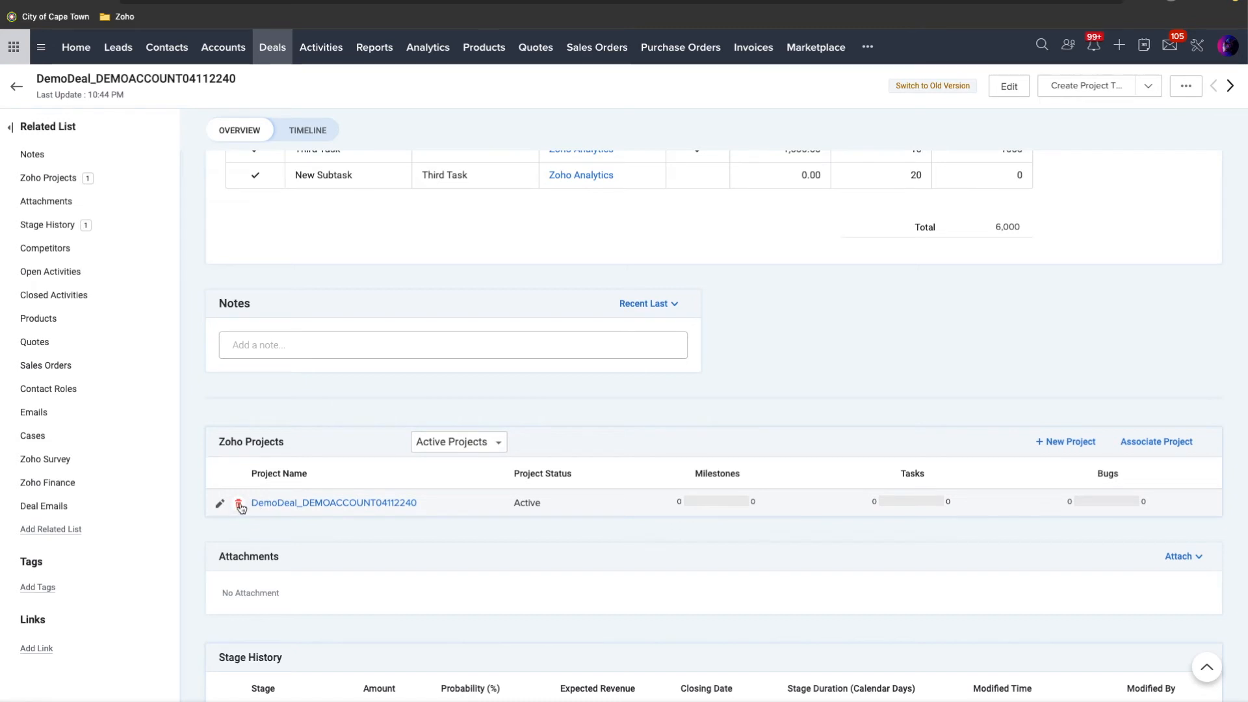
right_click(307, 506)
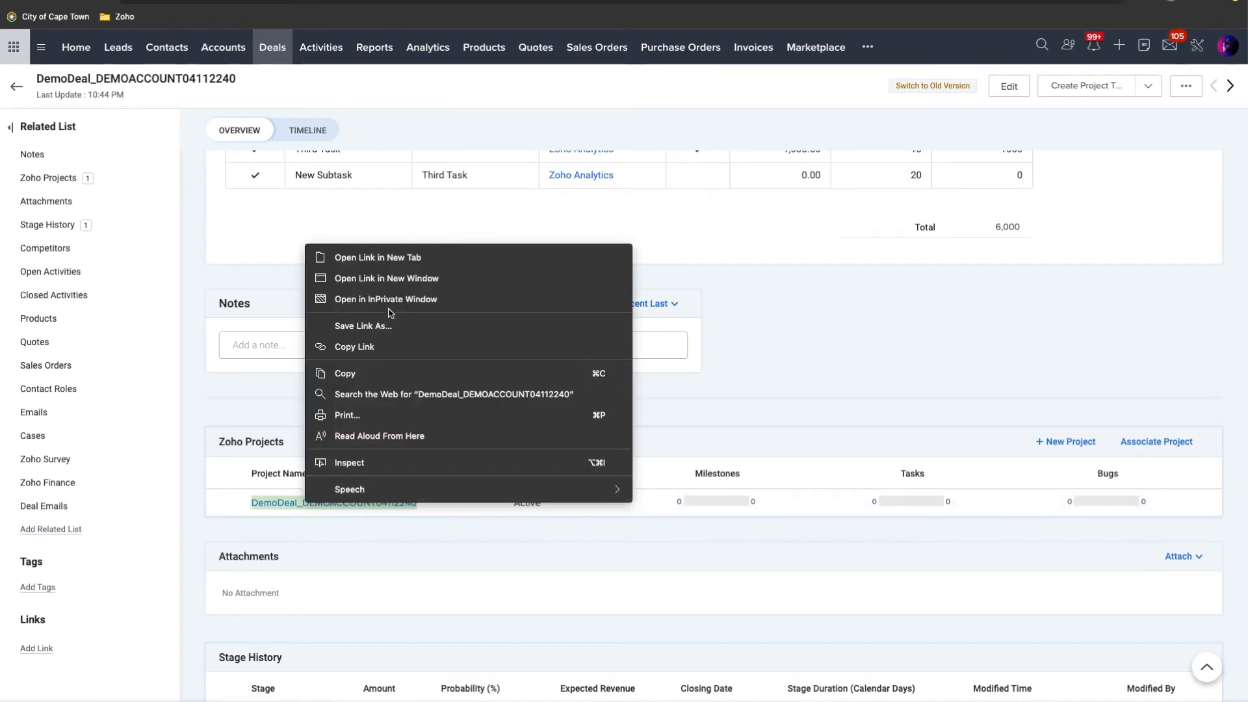
click(404, 260)
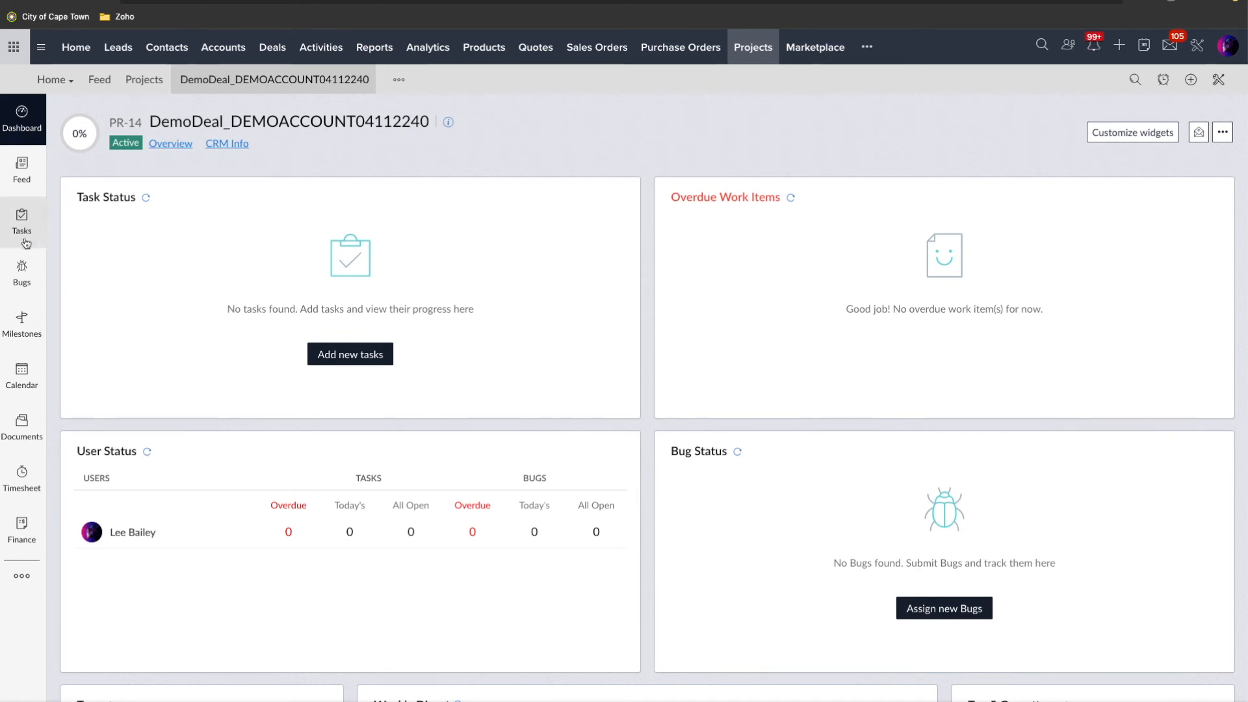
click(23, 219)
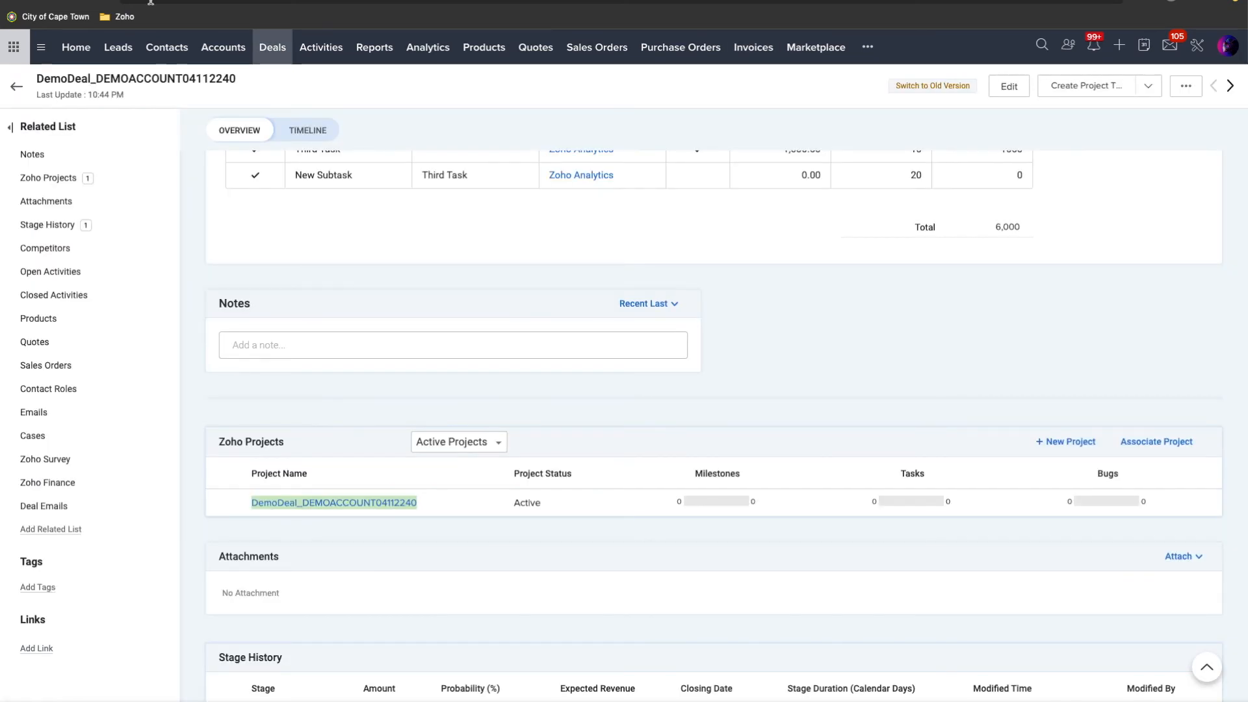
- Run Create Project Tasks from the deal, check the linked project's task list, and dismiss the resulting message
scroll(237, 452, up, 6)
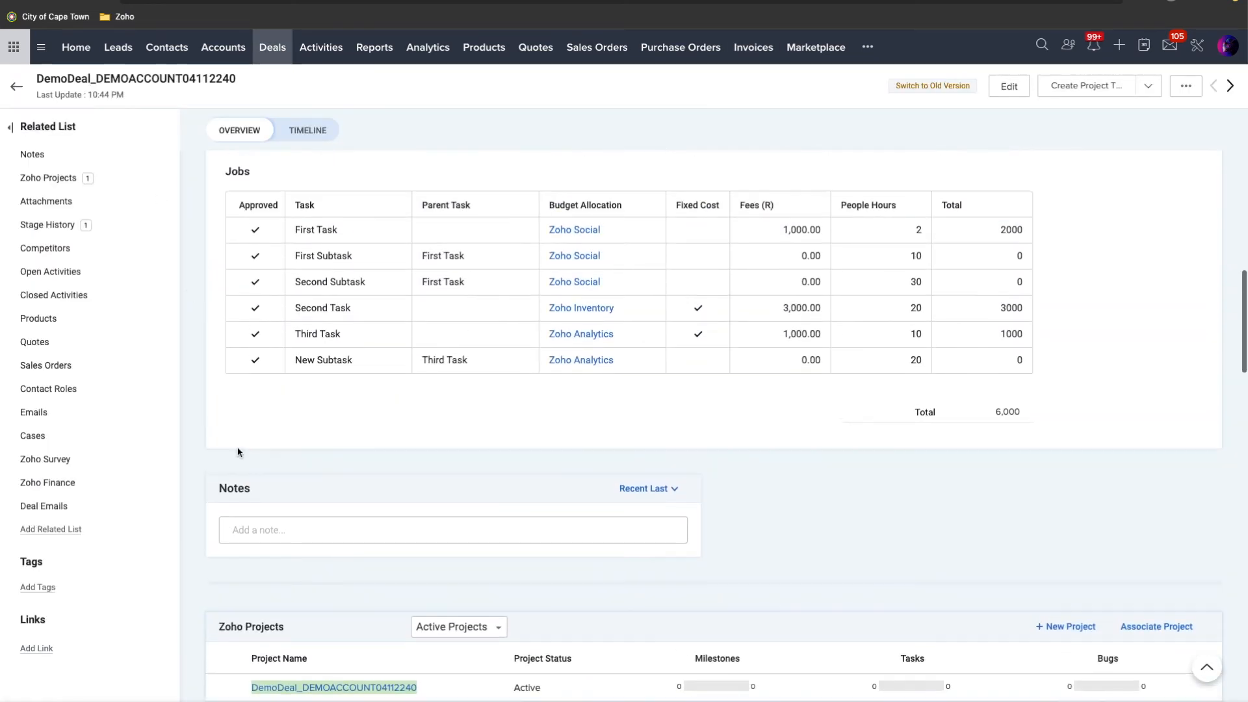
click(1148, 94)
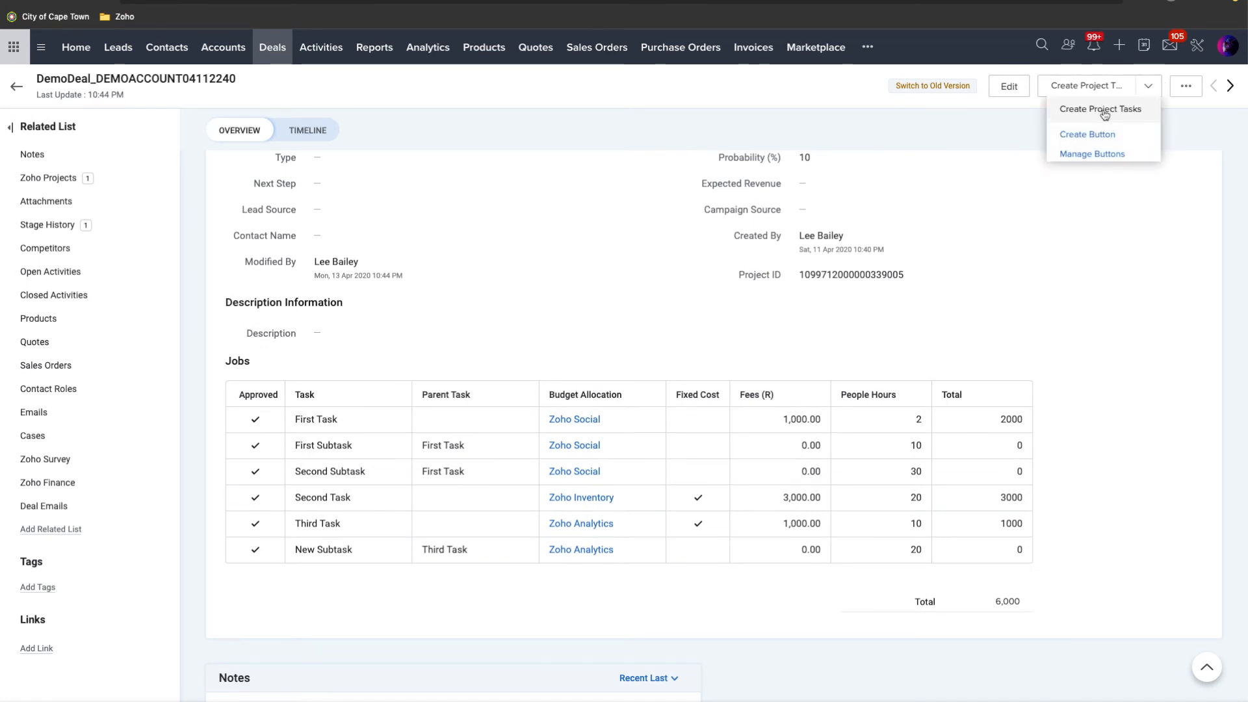
click(737, 318)
scroll(737, 306, up, 4)
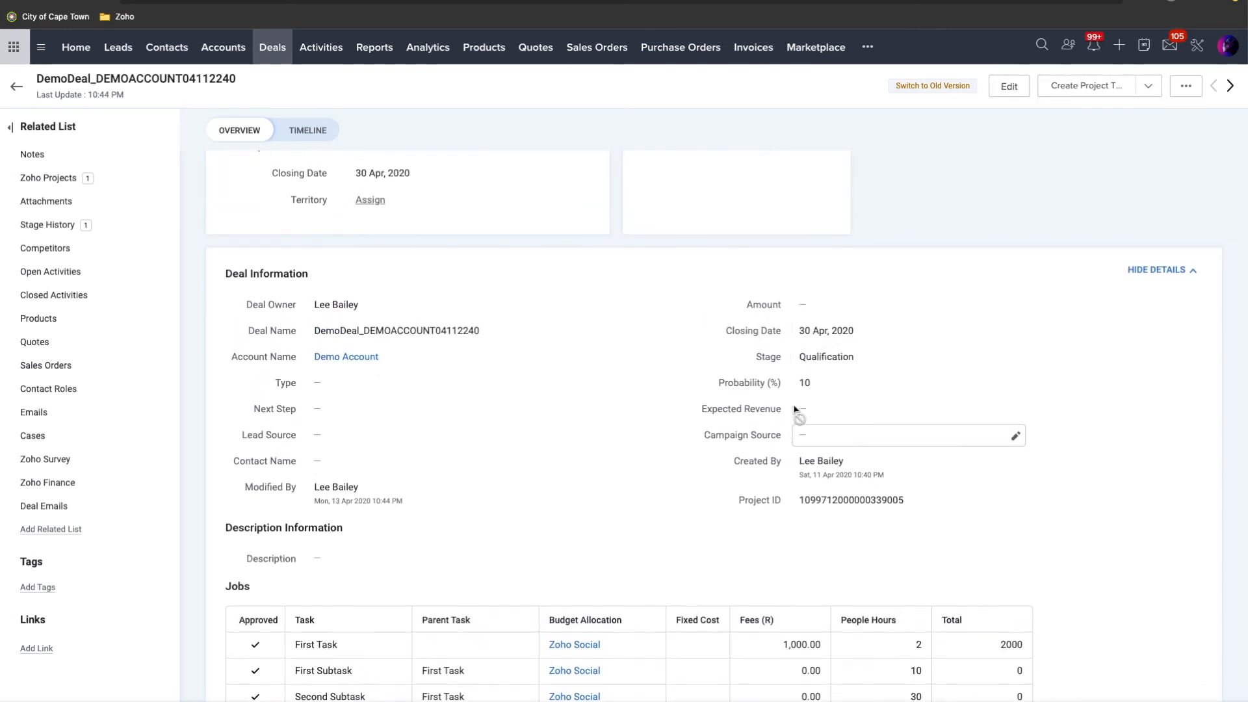
scroll(734, 412, up, 4)
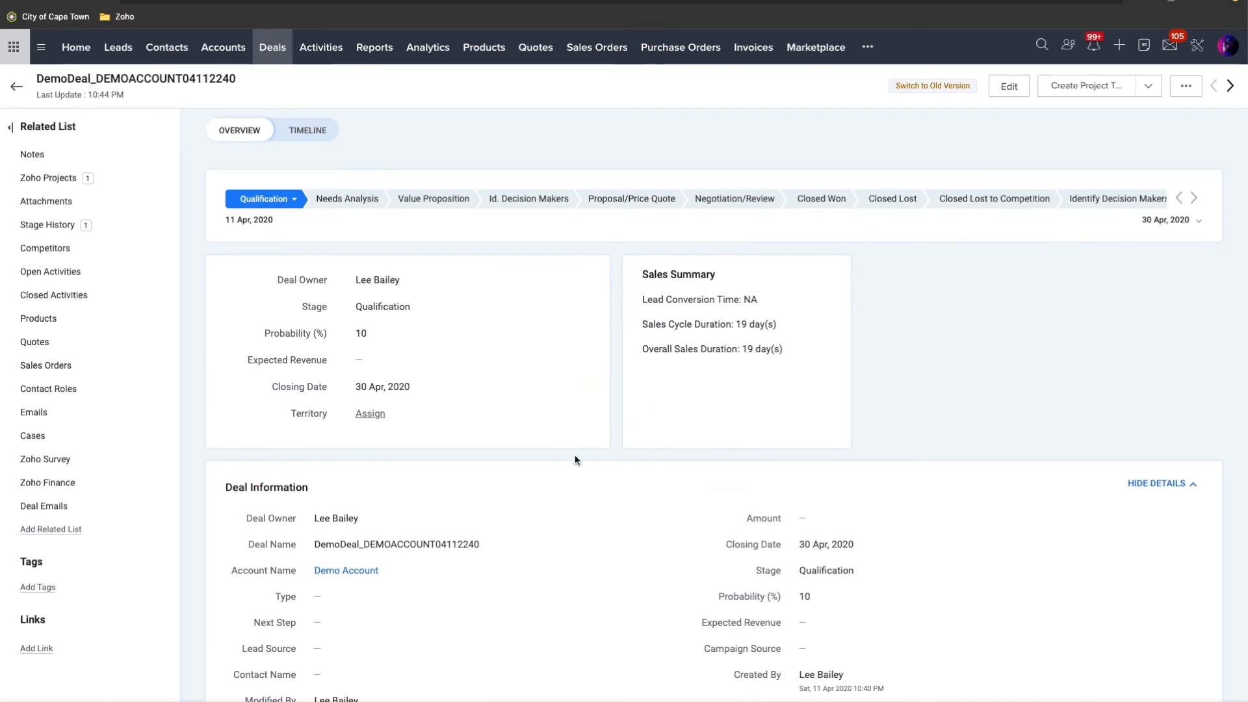
scroll(574, 454, down, 8)
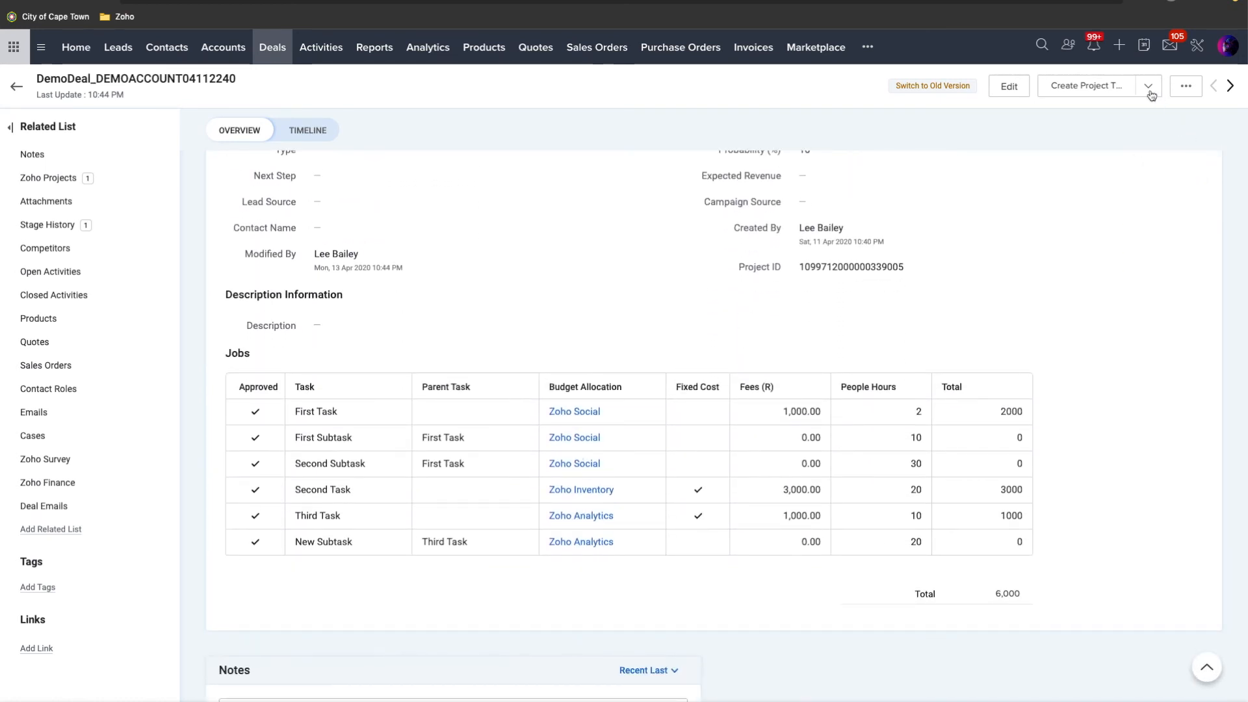
click(1148, 89)
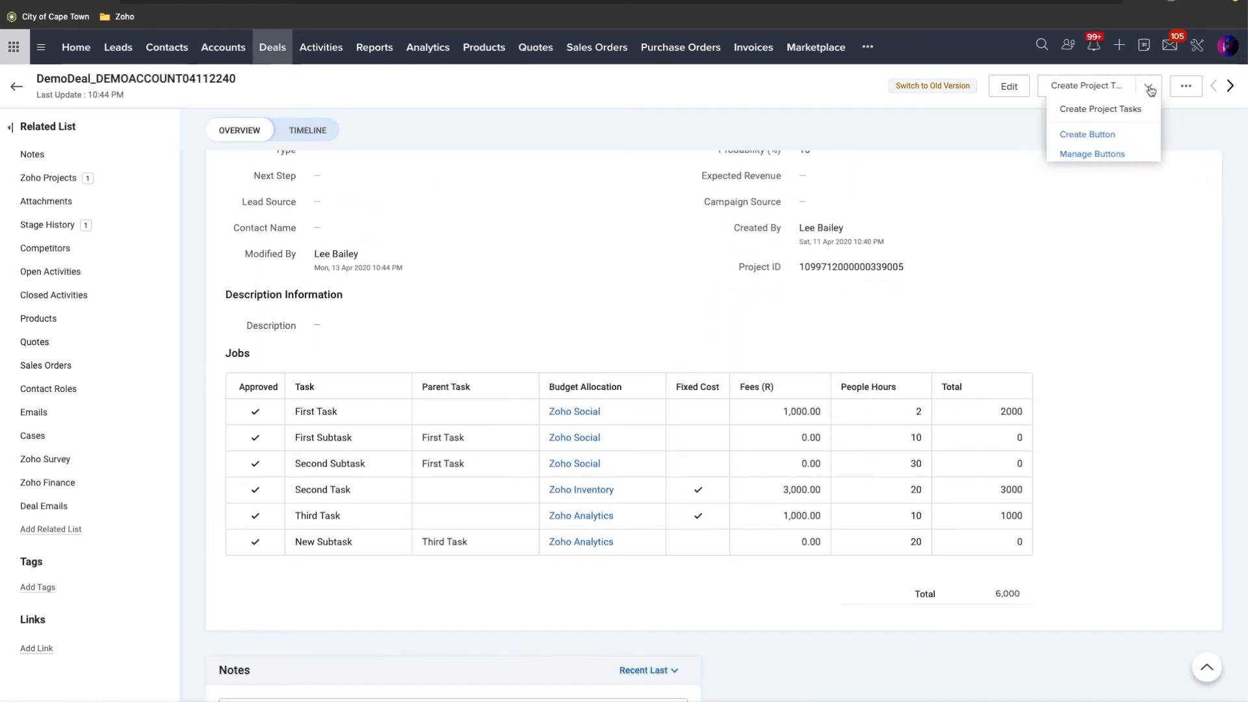
click(1115, 113)
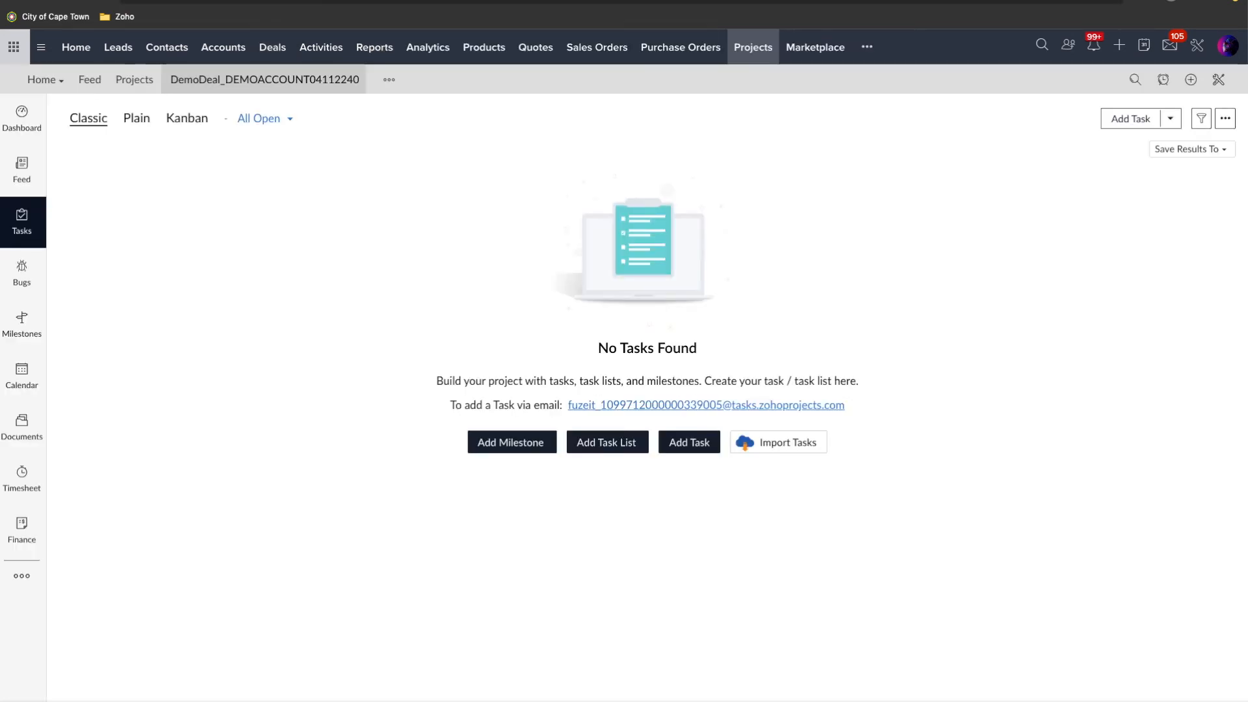
click(22, 219)
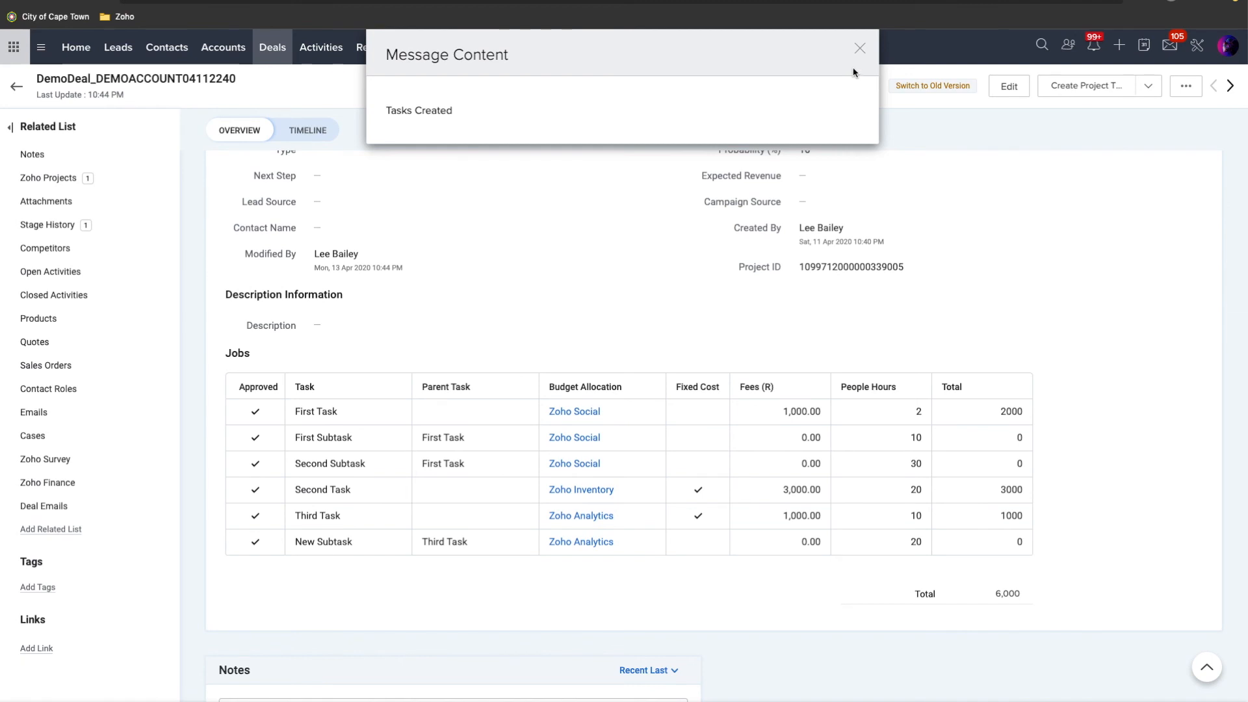
click(860, 48)
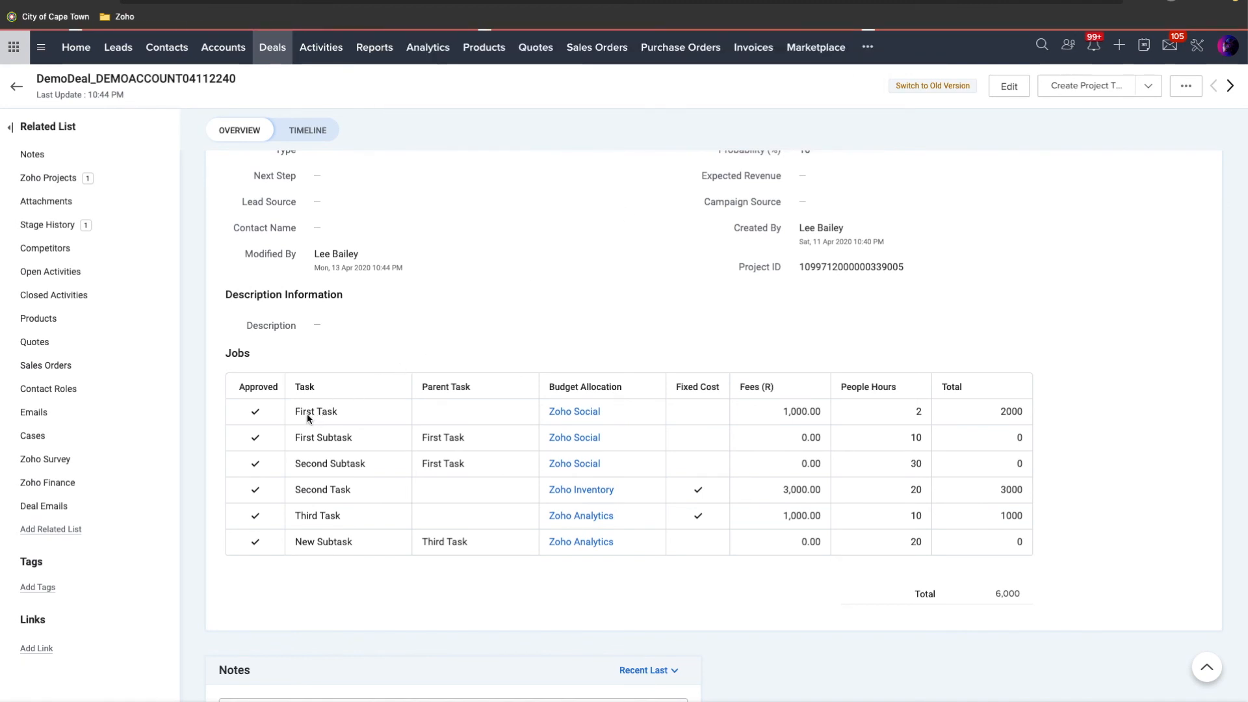
- Review the deal's information and its Jobs table, including the subtasks of First Task
scroll(325, 449, down, 8)
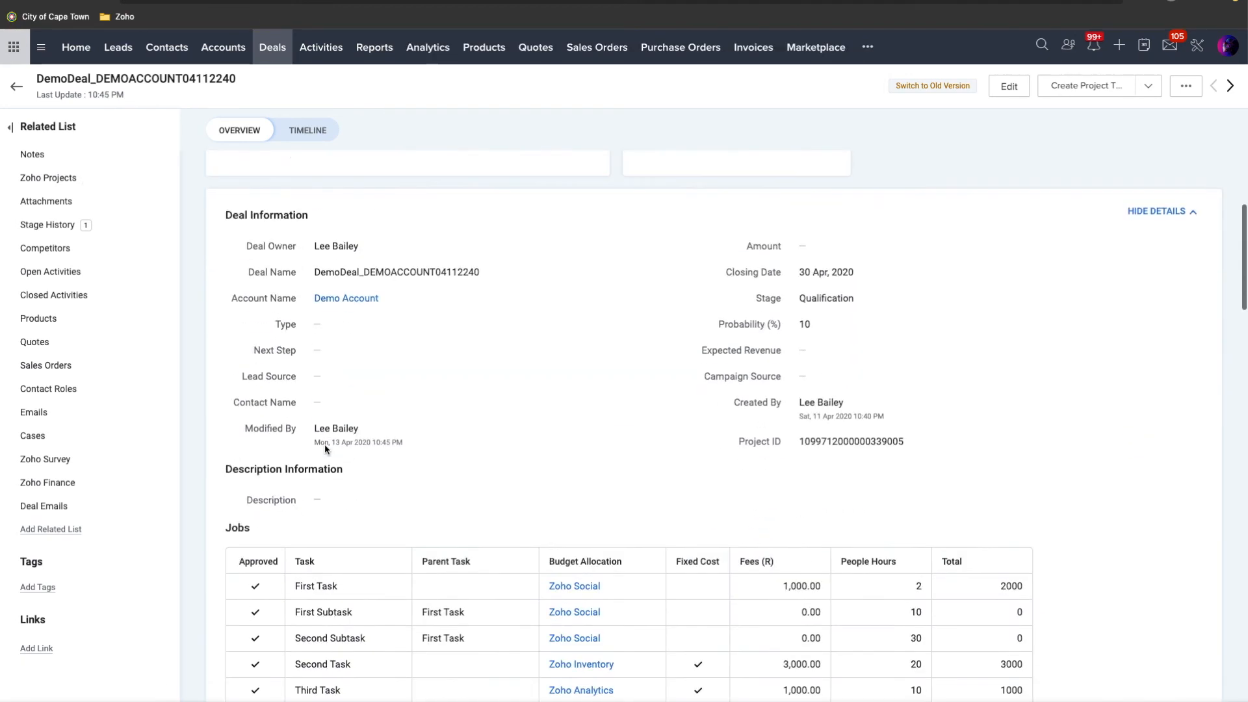
drag(343, 323, 306, 348)
drag(367, 375, 306, 374)
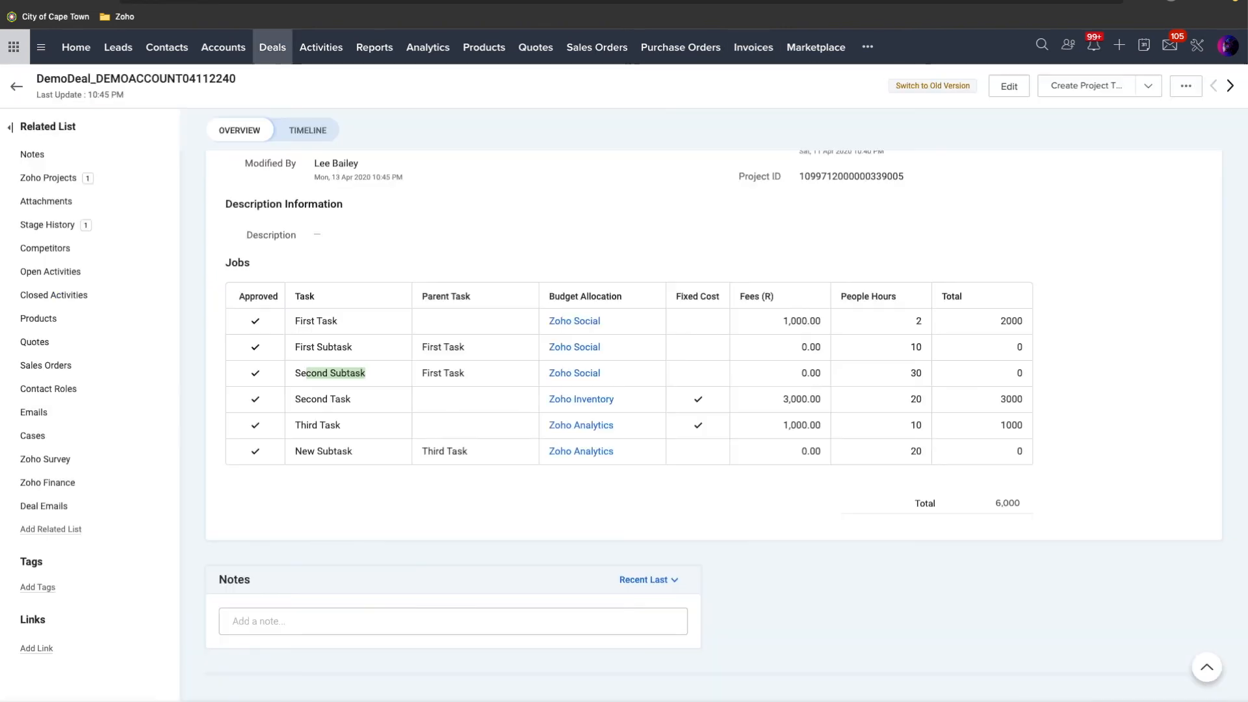
scroll(327, 323, up, 2)
scroll(326, 322, up, 1)
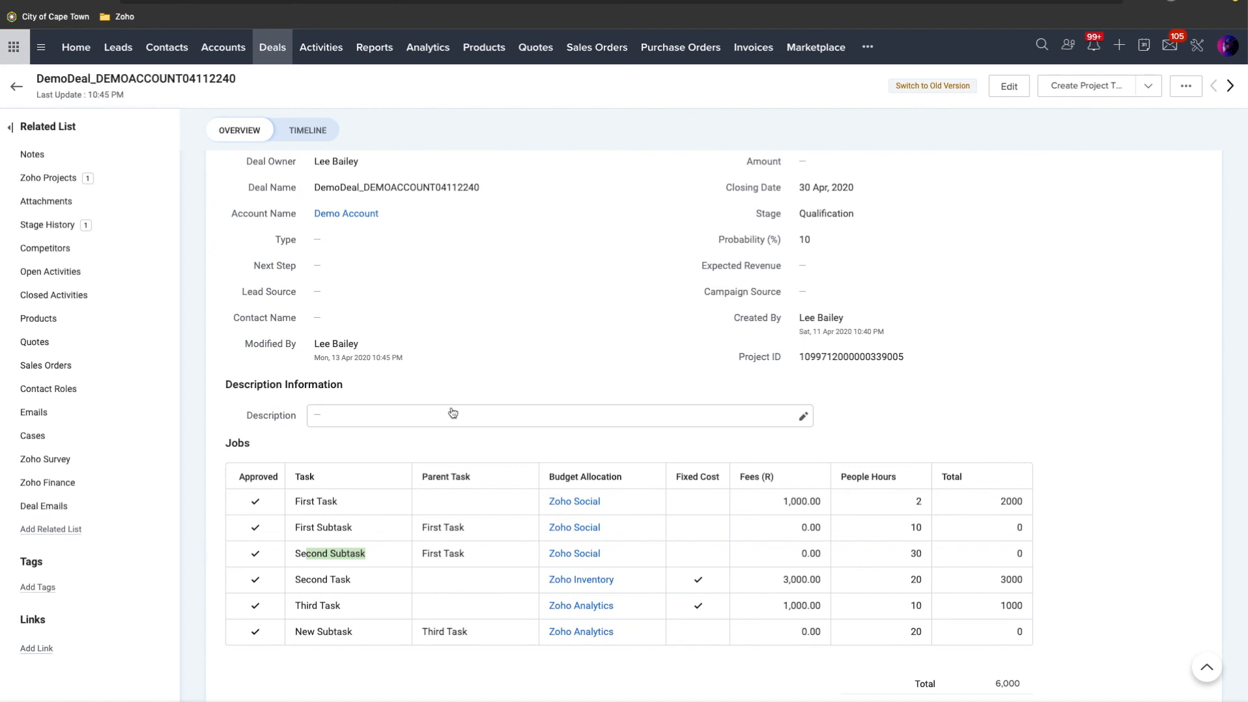
scroll(366, 333, up, 1)
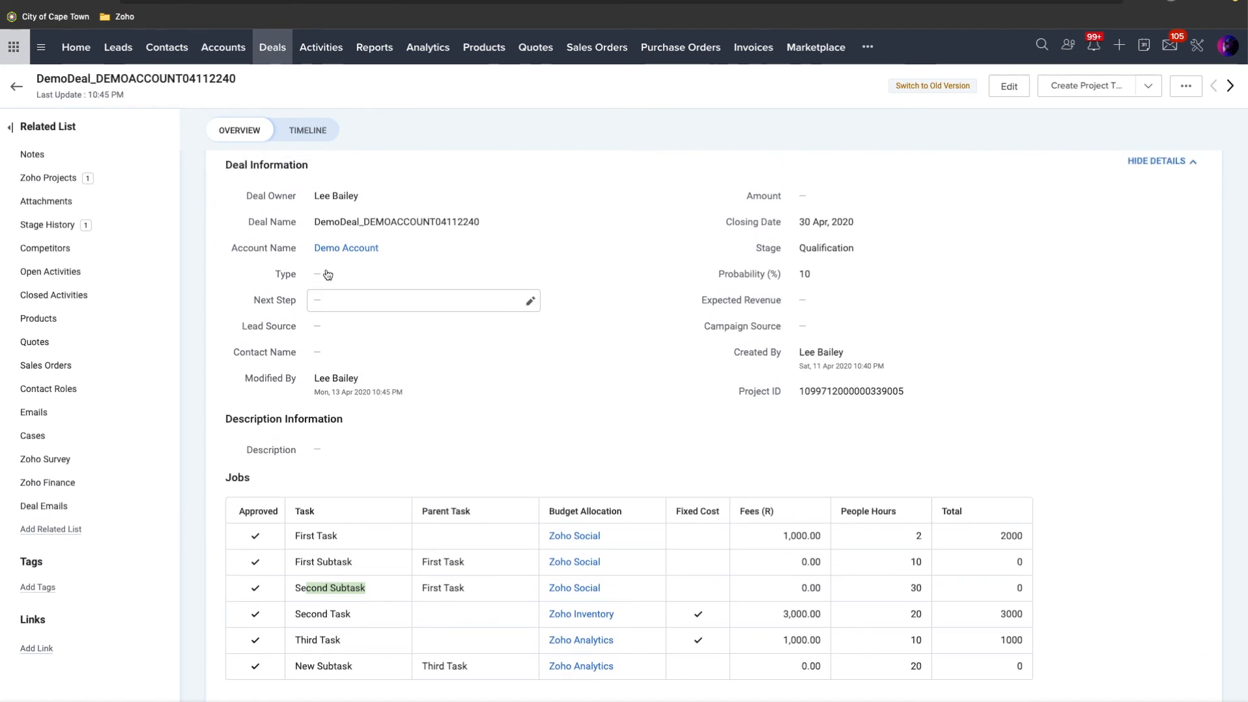
scroll(330, 373, down, 4)
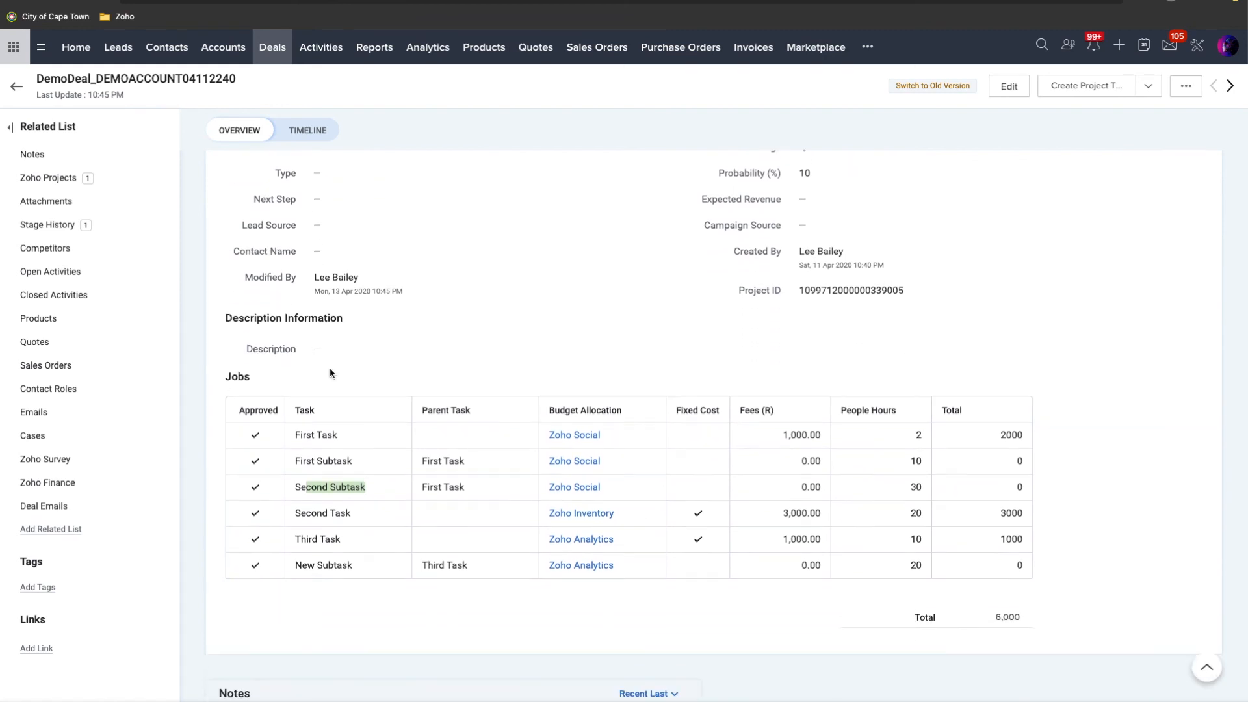